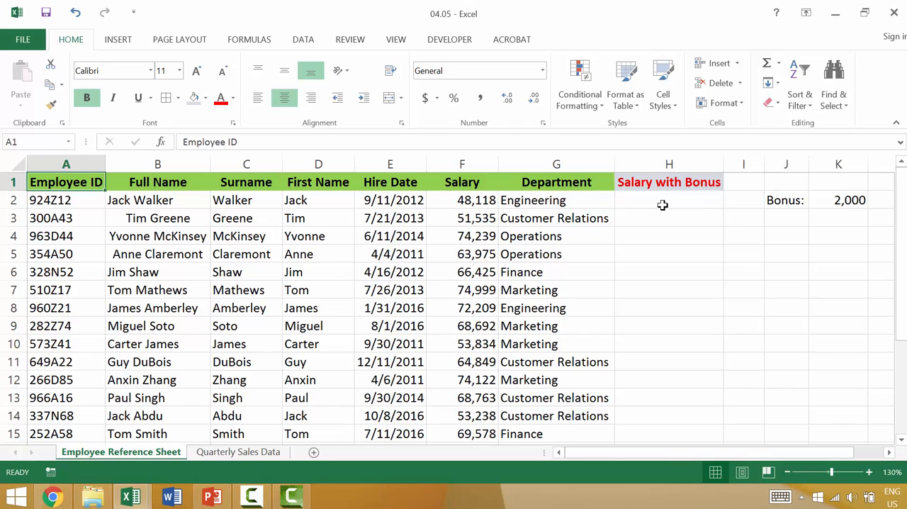
{"action": "left_click", "coordinate": [668, 205]}
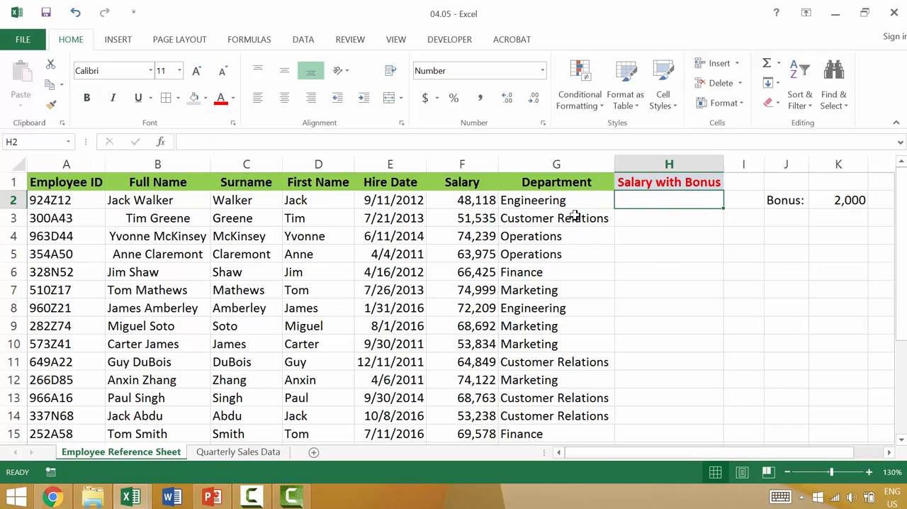
{"action": "left_click", "coordinate": [480, 199]}
{"action": "left_click", "coordinate": [481, 163]}
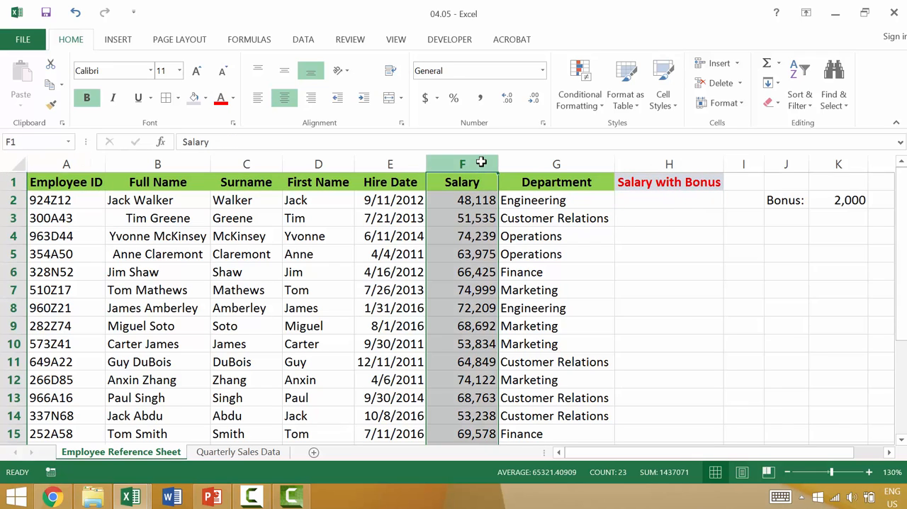
{"action": "left_click", "coordinate": [673, 198]}
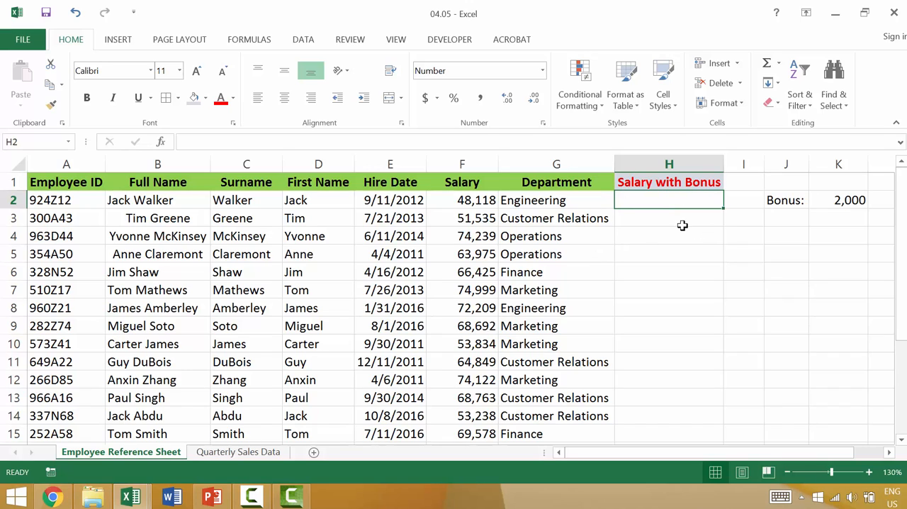
{"action": "left_click", "coordinate": [852, 203]}
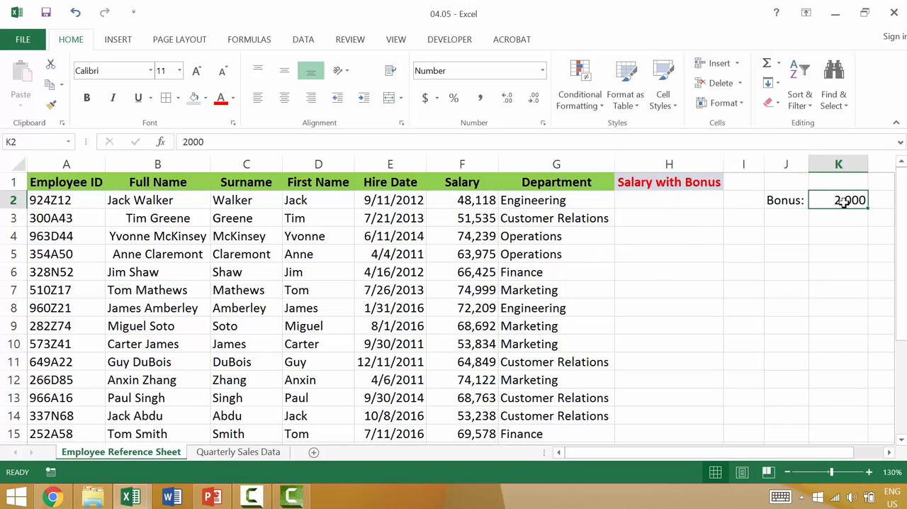
Enter the formula =F2+K2 in cell H2 to add the bonus to the first employee's salary.
{"action": "left_click", "coordinate": [645, 202]}
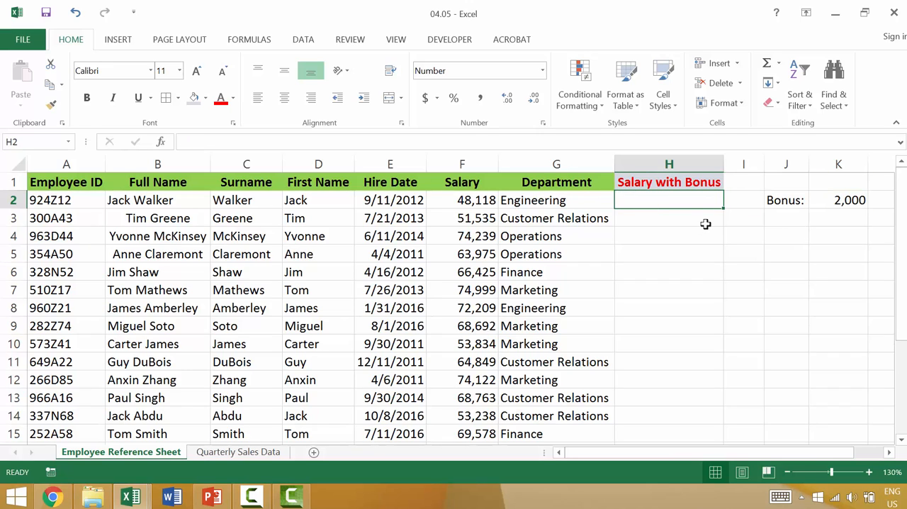
{"action": "type", "text": "="}
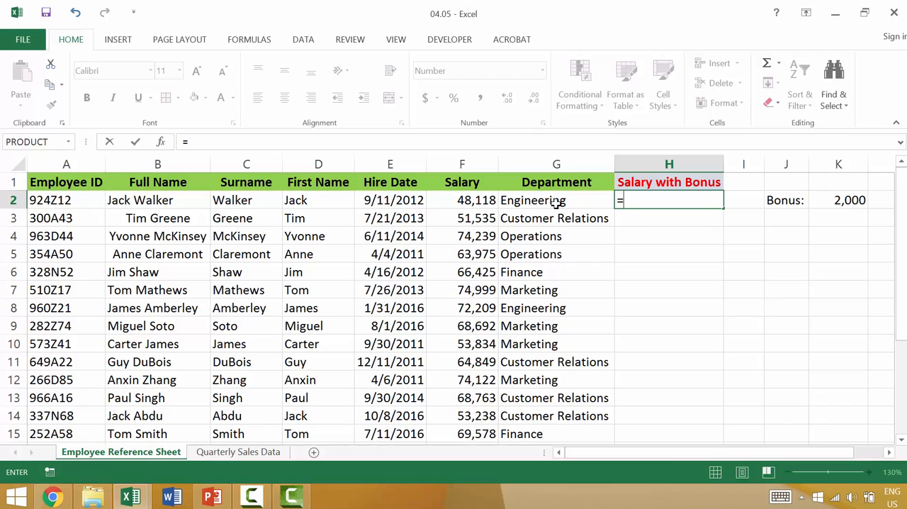
{"action": "left_click", "coordinate": [468, 200]}
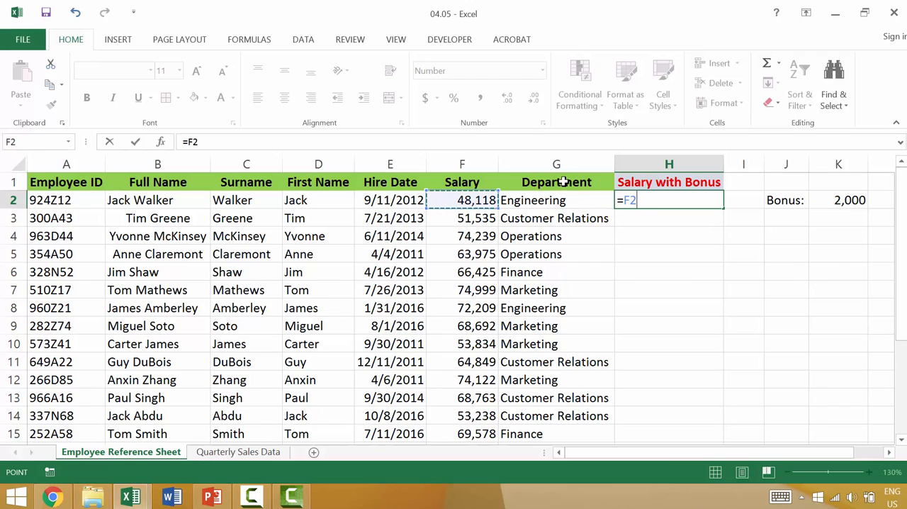
{"action": "type", "text": "+"}
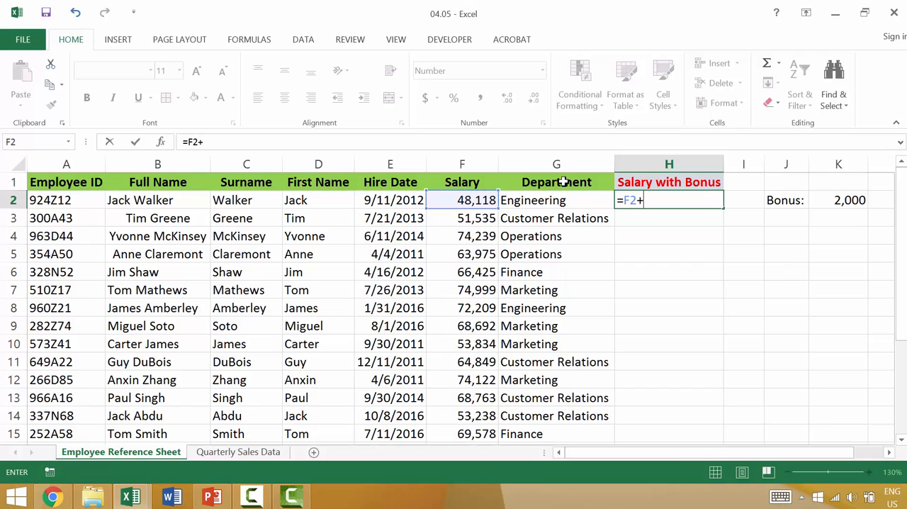
{"action": "left_click", "coordinate": [843, 201]}
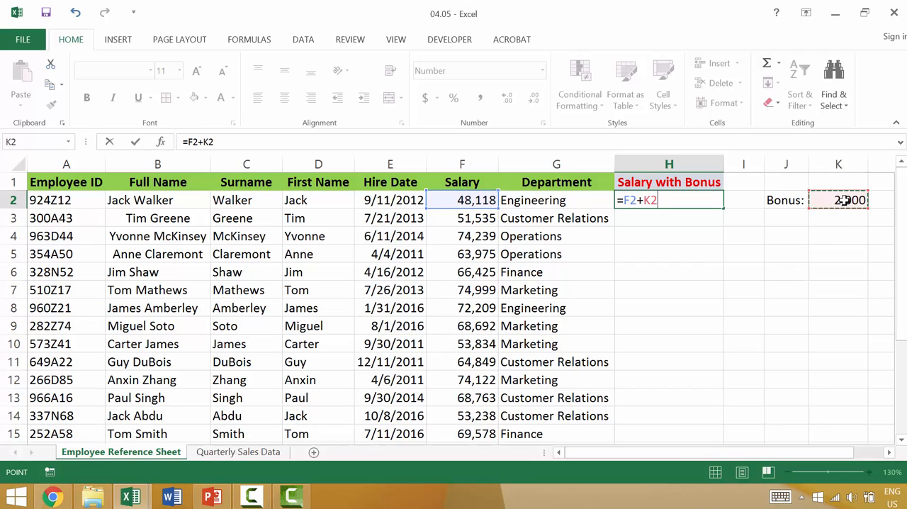
{"action": "key", "text": "Return"}
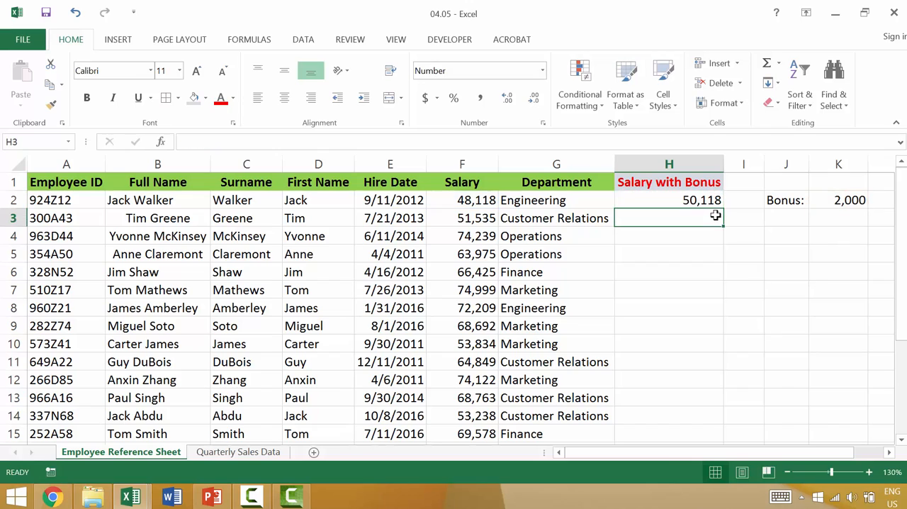
Fill the Salary with Bonus formula from H2 down through H12.
{"action": "left_click", "coordinate": [700, 199]}
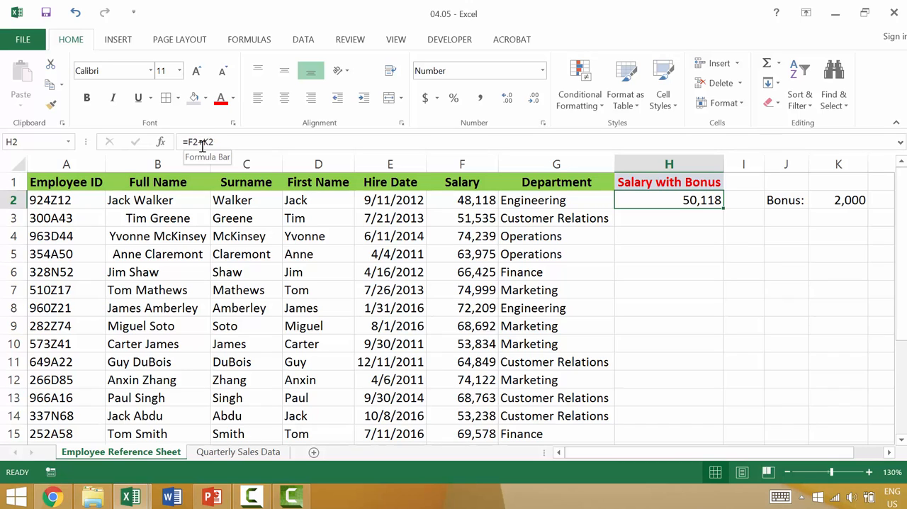
{"action": "left_click", "coordinate": [693, 236]}
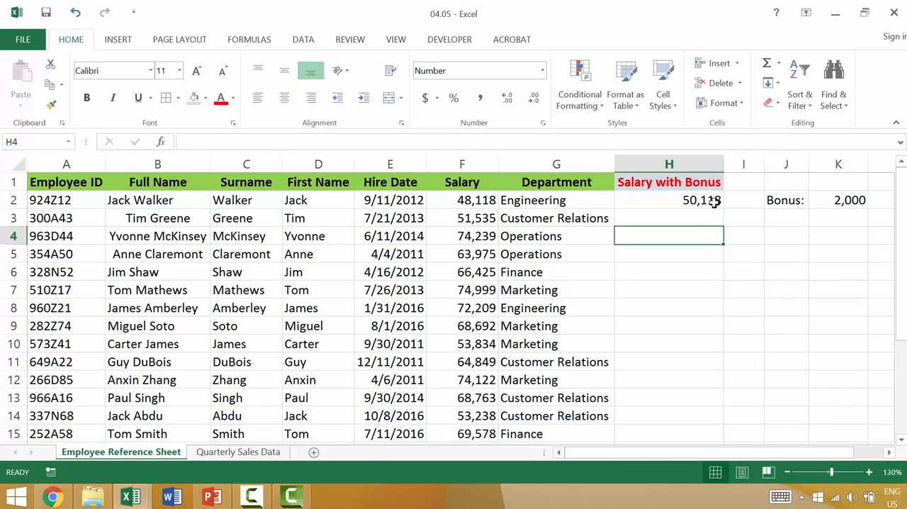
{"action": "left_click", "coordinate": [712, 199]}
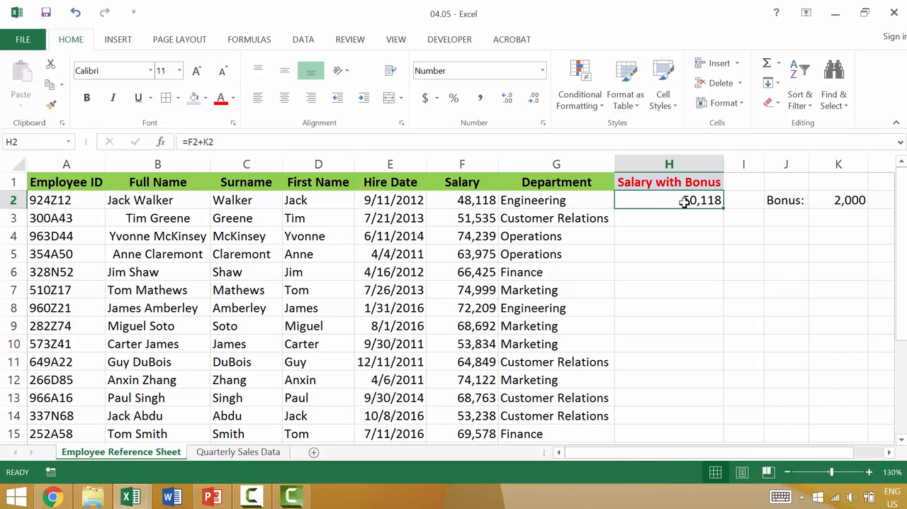
{"action": "left_click_drag", "start_coordinate": [722, 207], "coordinate": [703, 383]}
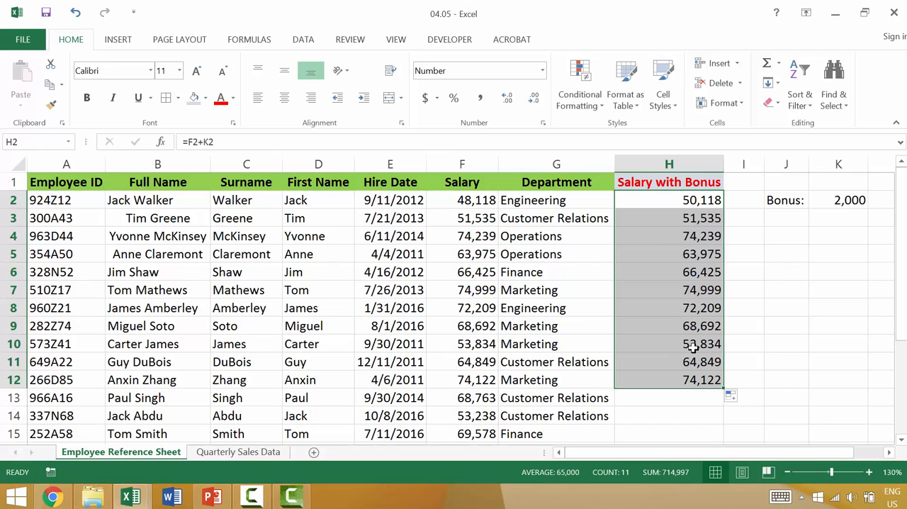
Examine the copied formulas in H3 to H5 and compare their references with H2's formula and bonus cell K2.
{"action": "double_click", "coordinate": [697, 218]}
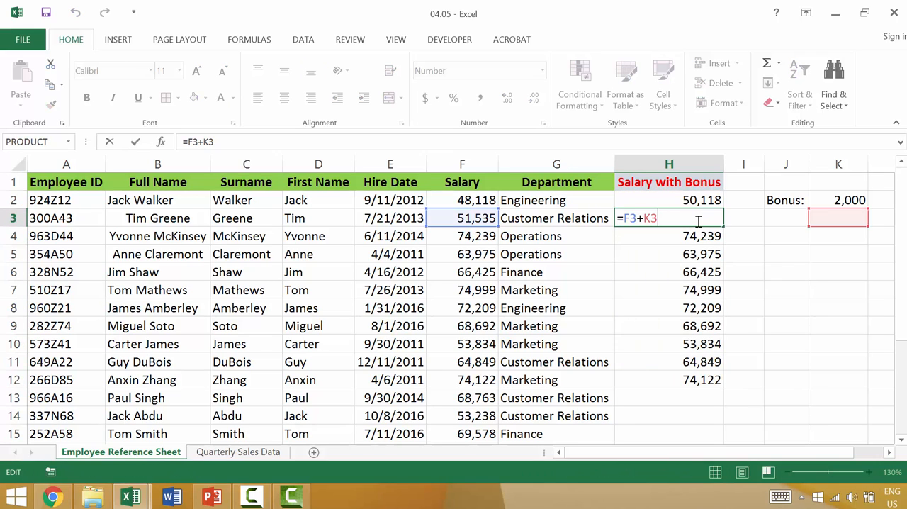
{"action": "key", "text": "Escape"}
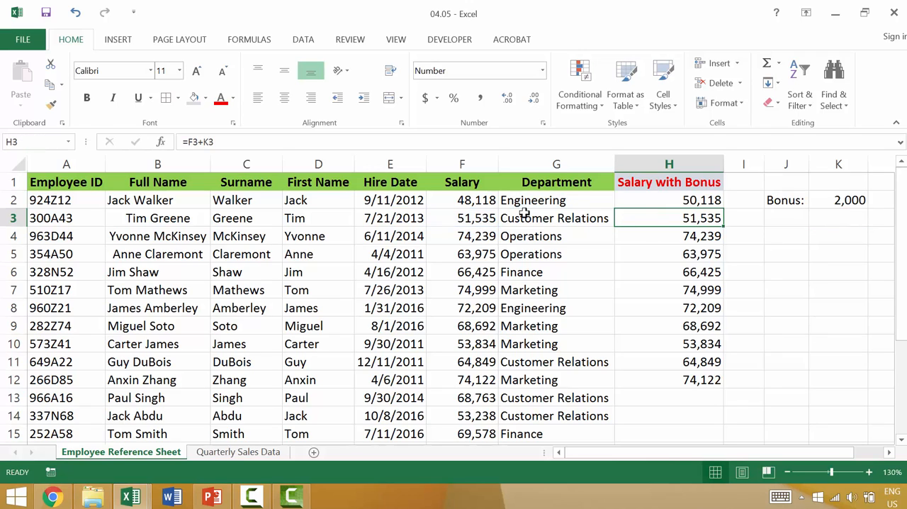
{"action": "left_click", "coordinate": [689, 238]}
{"action": "left_click", "coordinate": [701, 260]}
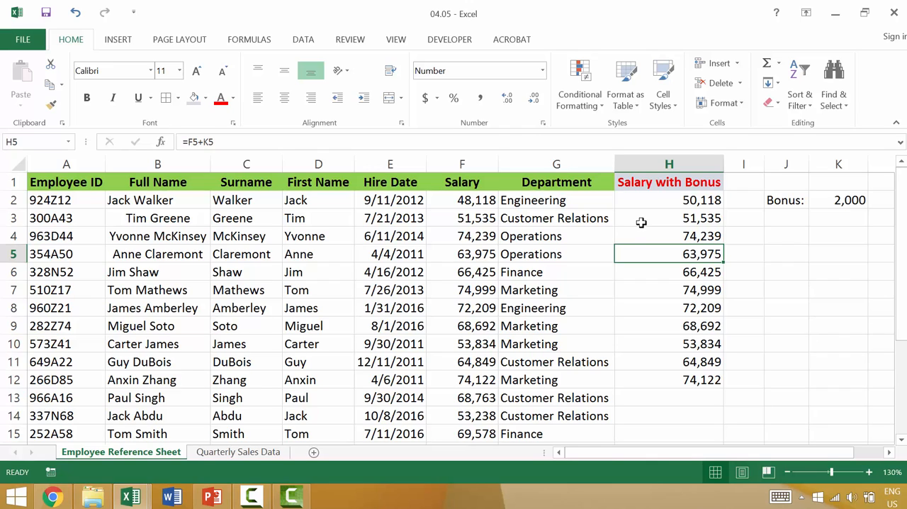
{"action": "left_click", "coordinate": [713, 199]}
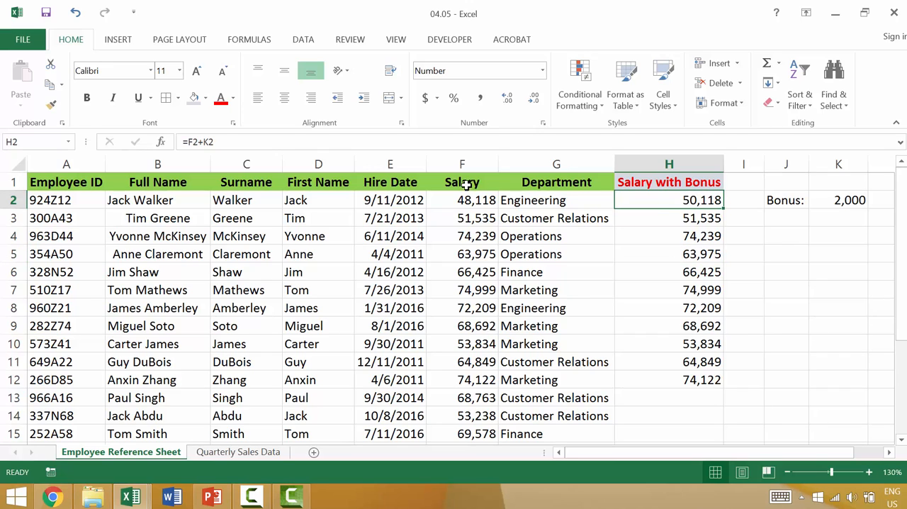
{"action": "left_click", "coordinate": [202, 141]}
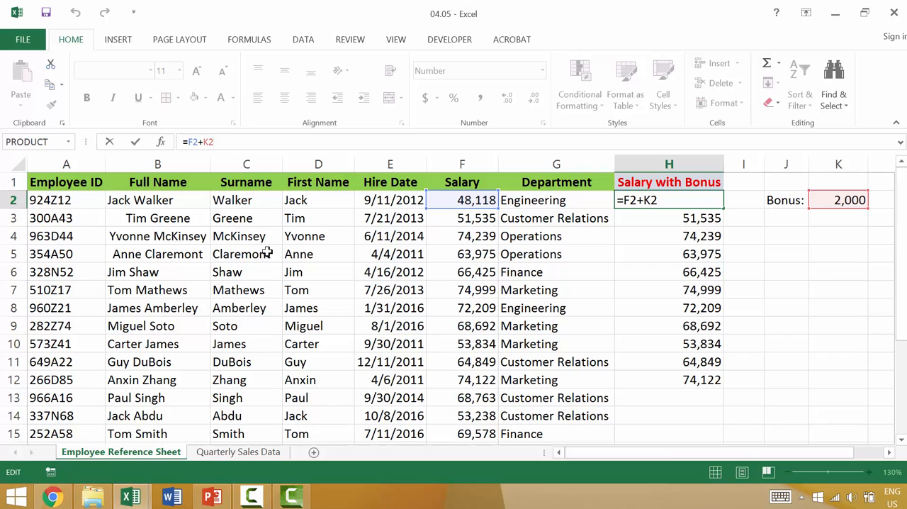
{"action": "key", "text": "ctrl+Return"}
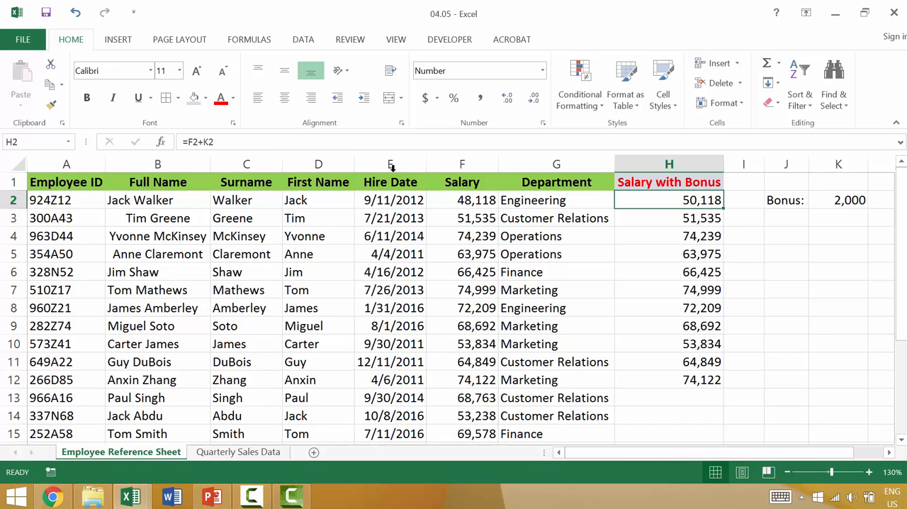
{"action": "left_click", "coordinate": [691, 219]}
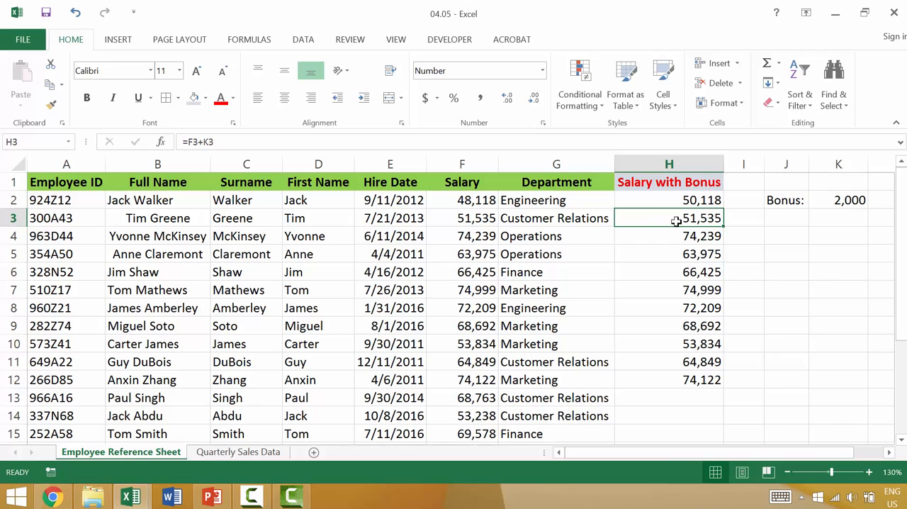
{"action": "left_click", "coordinate": [697, 164]}
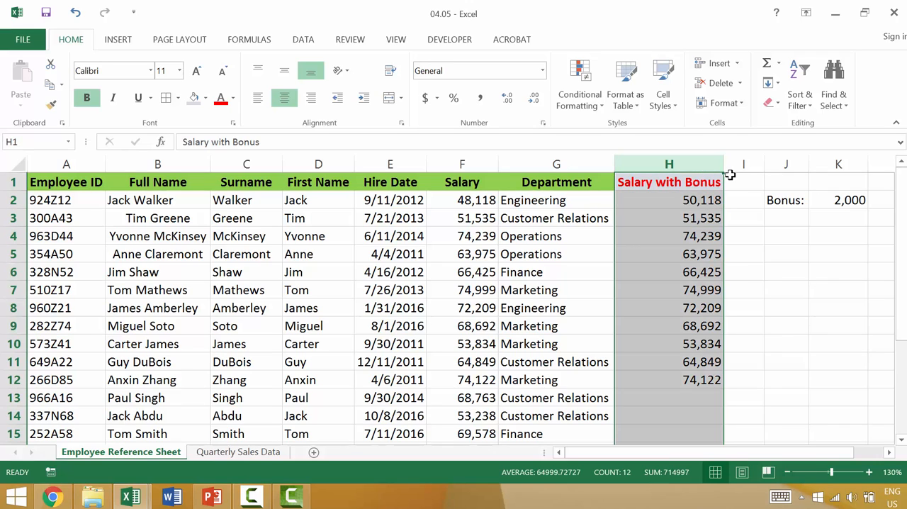
{"action": "left_click", "coordinate": [687, 200]}
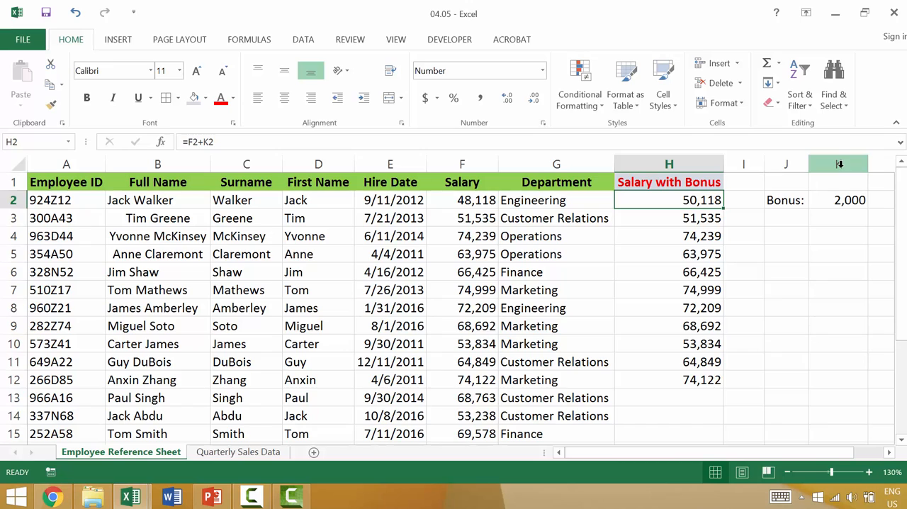
{"action": "left_click", "coordinate": [838, 203]}
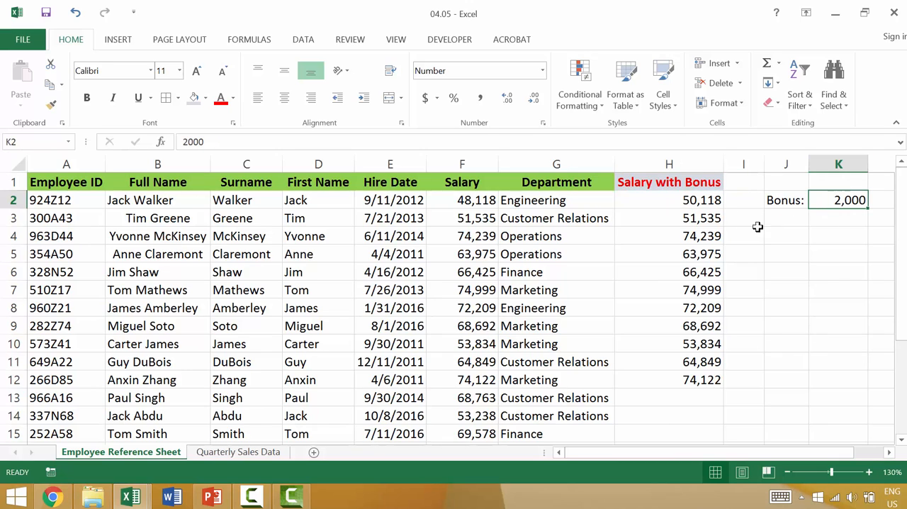
Inspect which cells each copied formula in H3 through H6 refers to, leaving the formulas unedited.
{"action": "left_click", "coordinate": [700, 219]}
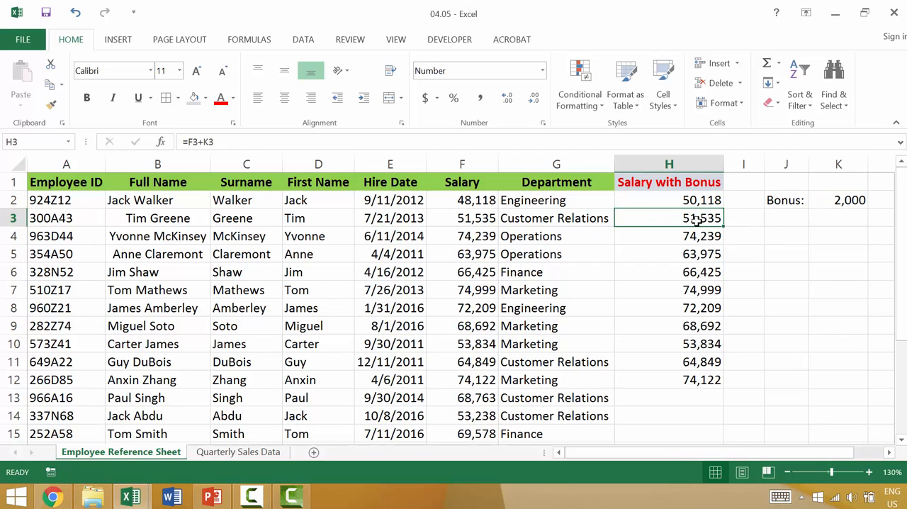
{"action": "double_click", "coordinate": [699, 220]}
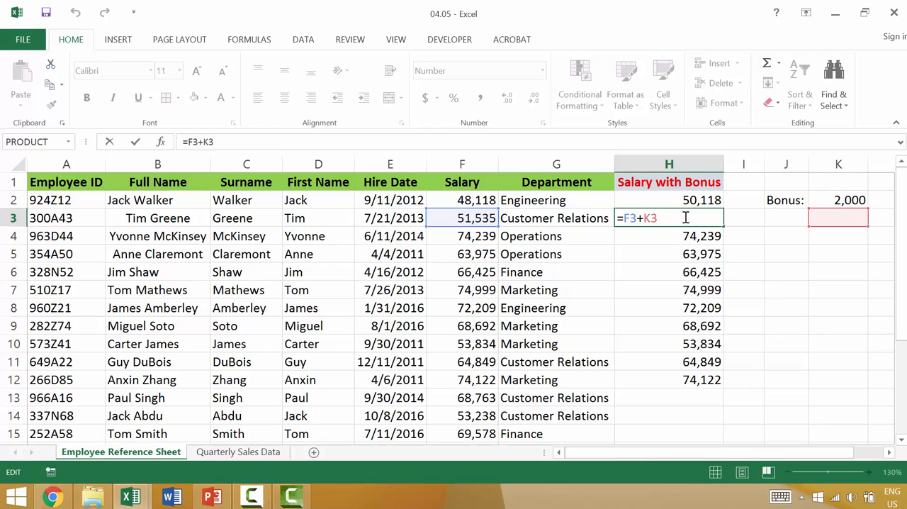
{"action": "key", "text": "Escape"}
{"action": "double_click", "coordinate": [680, 241]}
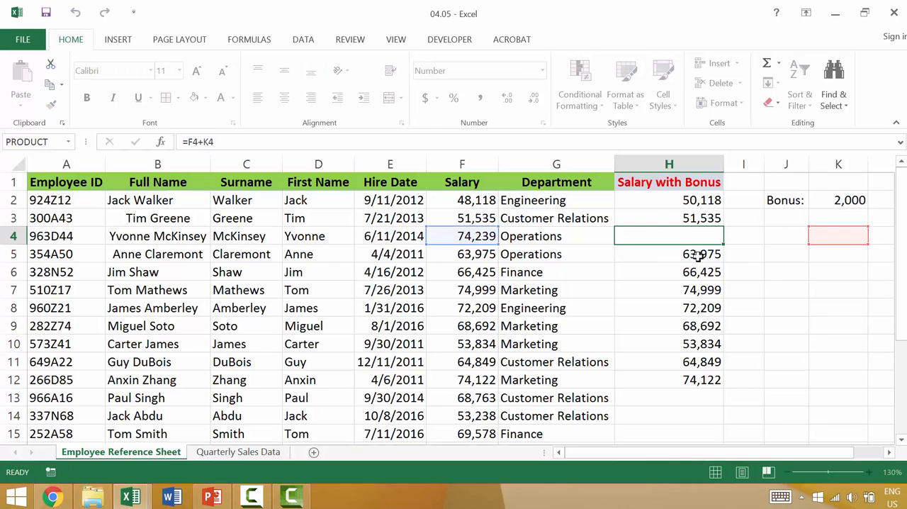
{"action": "key", "text": "Escape"}
{"action": "left_click", "coordinate": [702, 252]}
{"action": "double_click", "coordinate": [702, 256]}
{"action": "key", "text": "Escape"}
{"action": "double_click", "coordinate": [699, 274]}
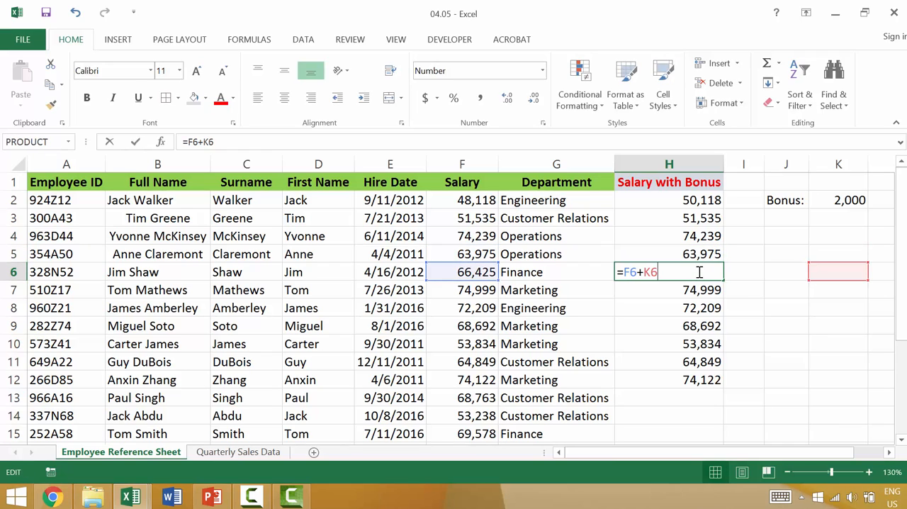
{"action": "key", "text": "Escape"}
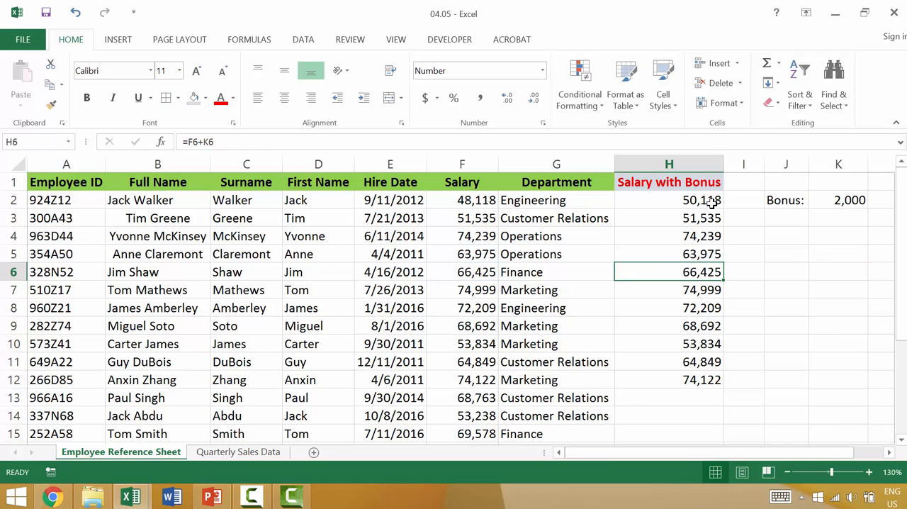
Make the bonus reference in H2's formula absolute so it reads =F2+$K$2.
{"action": "left_click", "coordinate": [713, 202]}
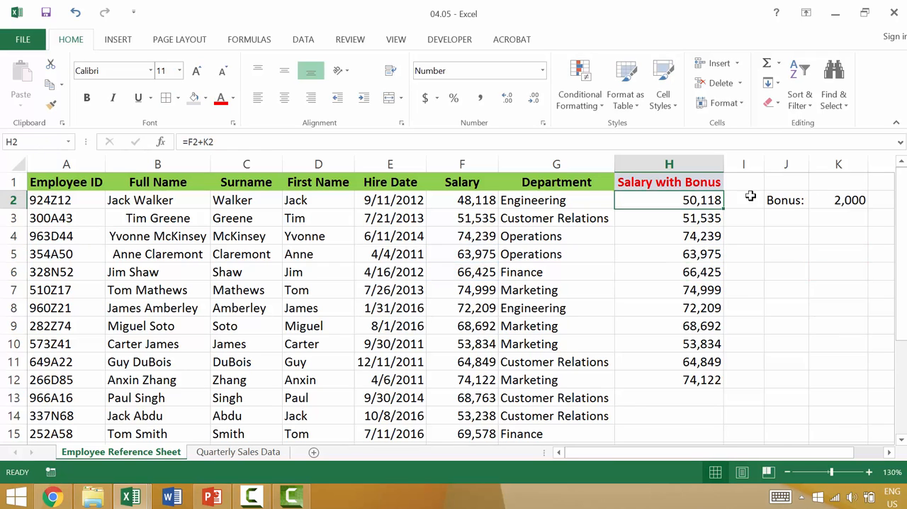
{"action": "left_click", "coordinate": [846, 201]}
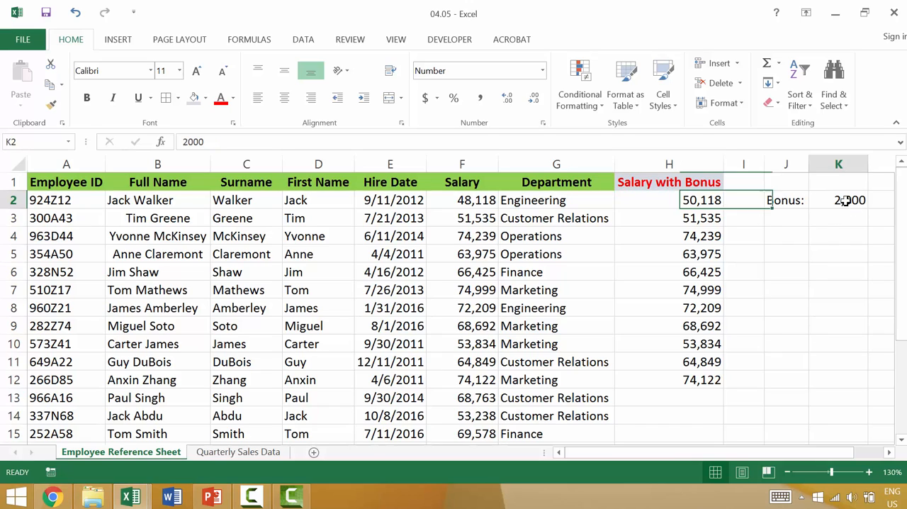
{"action": "left_click", "coordinate": [704, 202]}
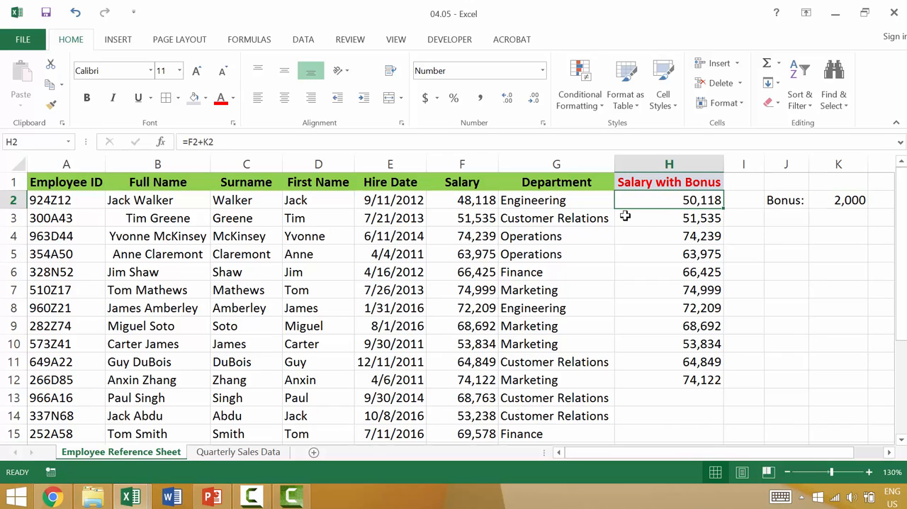
{"action": "left_click", "coordinate": [205, 142]}
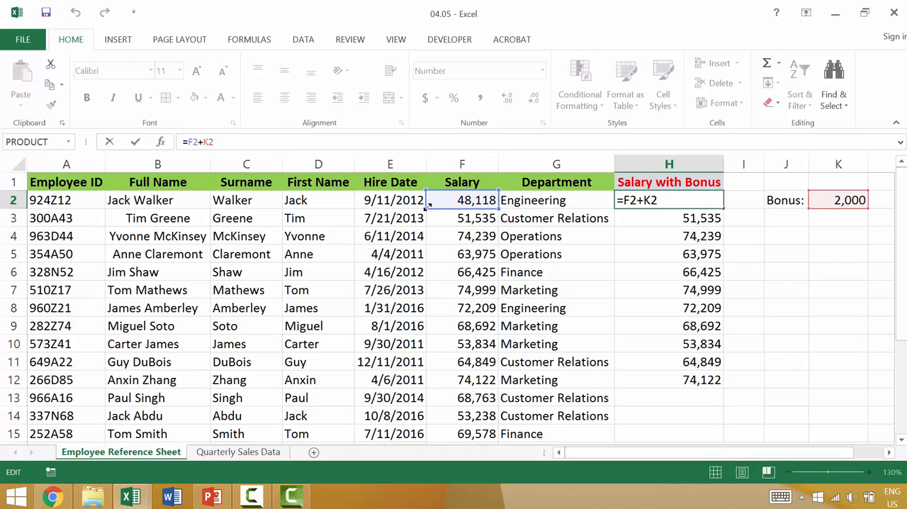
{"action": "type", "text": "$"}
{"action": "key", "text": "Right"}
{"action": "type", "text": "$"}
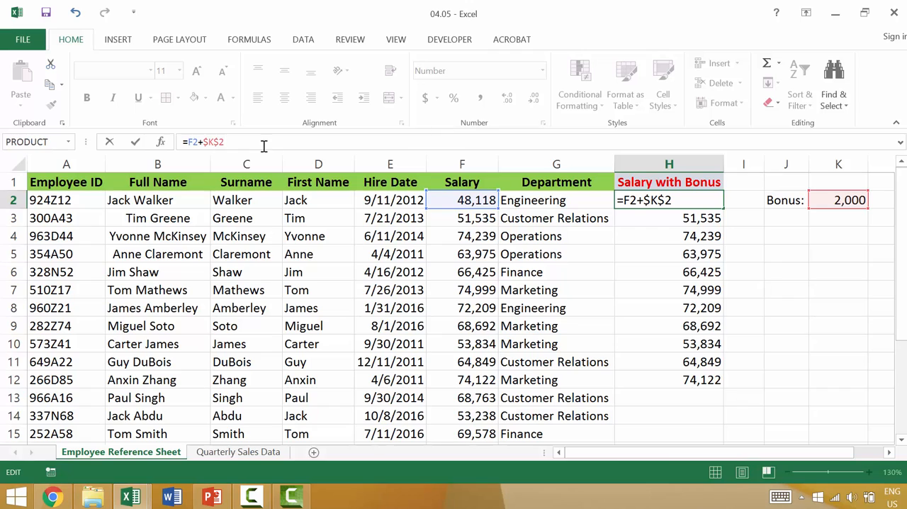
Revert the bonus reference in H2's formula to relative and commit it as =F2+K2.
{"action": "double_click", "coordinate": [196, 144]}
{"action": "double_click", "coordinate": [206, 145]}
{"action": "type", "text": "K2"}
{"action": "key", "text": "ctrl+Return"}
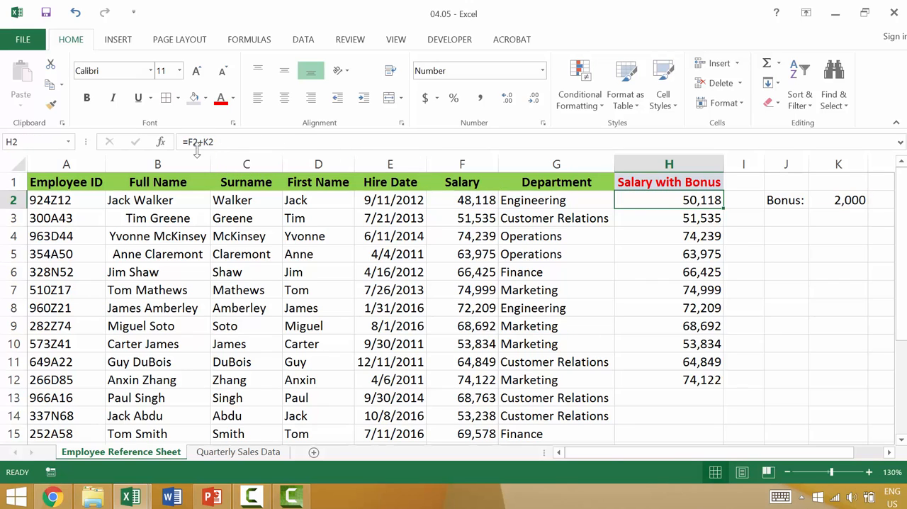
Make the bonus reference in H2's formula absolute as =F2+$K$2 and fill the formula down through H12.
{"action": "left_click", "coordinate": [216, 142]}
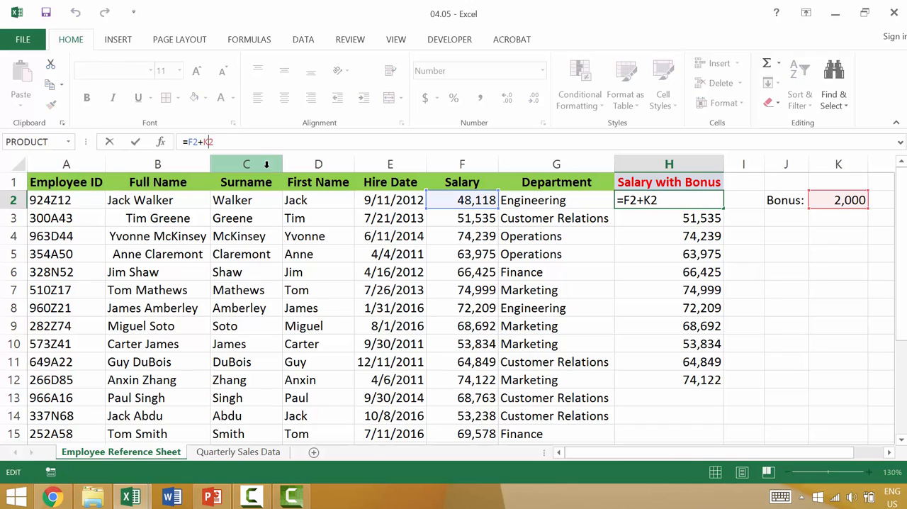
{"action": "key", "text": "F4"}
{"action": "key", "text": "Return"}
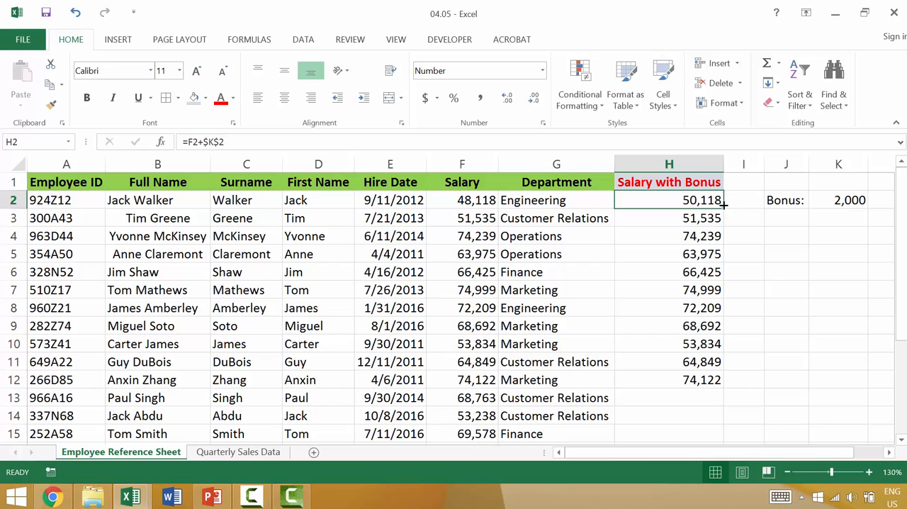
{"action": "left_click_drag", "start_coordinate": [723, 210], "coordinate": [724, 385]}
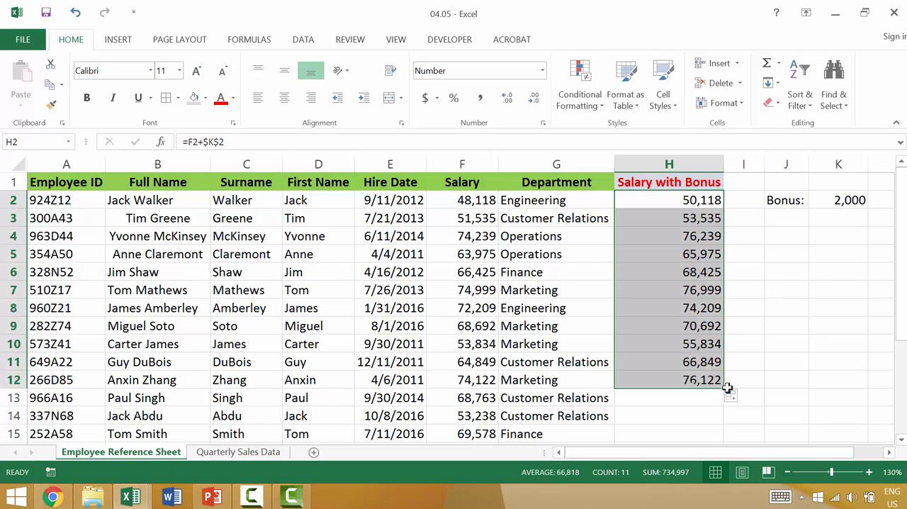
Inspect the cell references of the copied formulas in H3 through H12, leaving them unedited.
{"action": "double_click", "coordinate": [700, 218]}
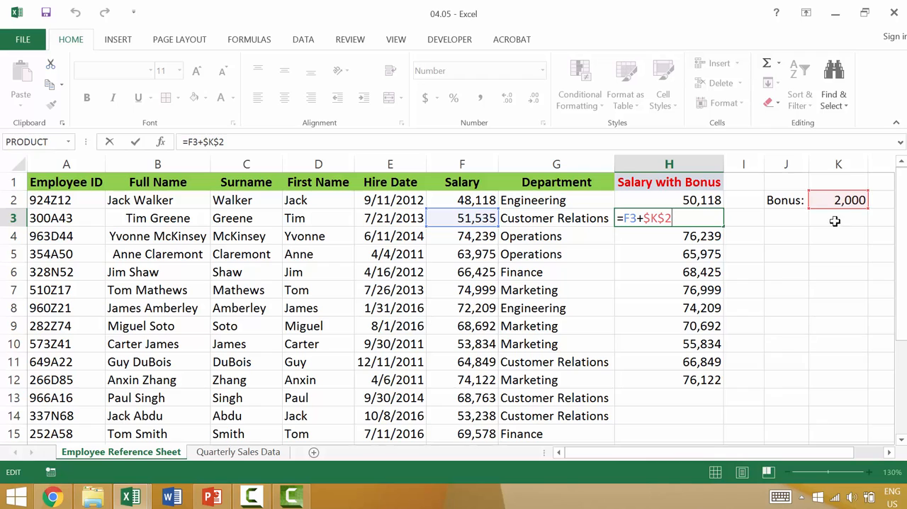
{"action": "key", "text": "Return"}
{"action": "double_click", "coordinate": [705, 237]}
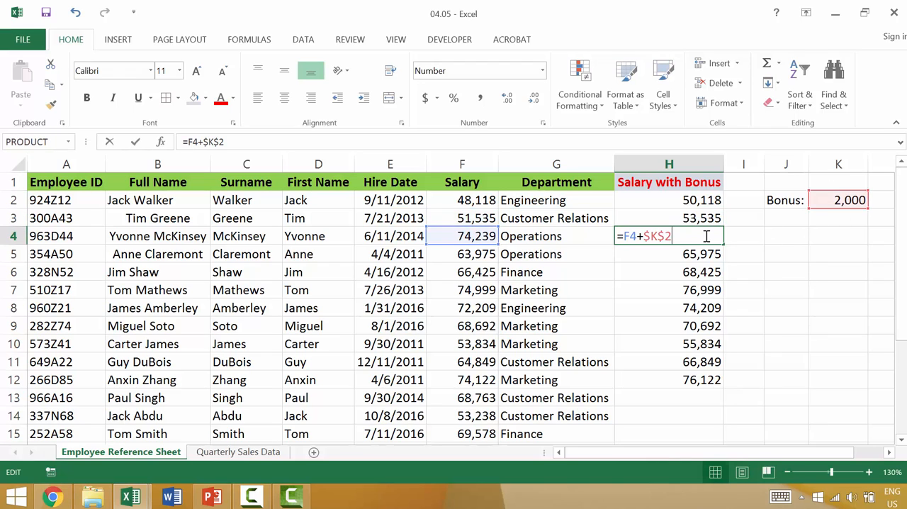
{"action": "double_click", "coordinate": [697, 261]}
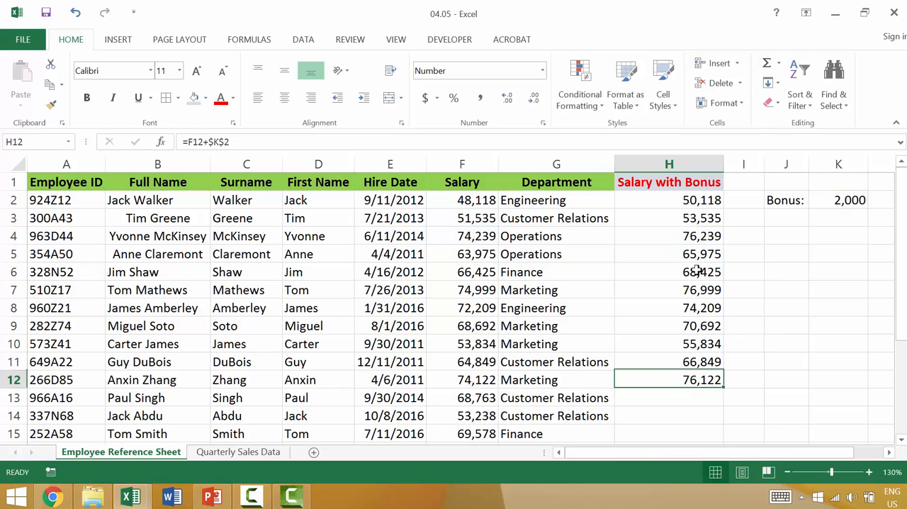
{"action": "double_click", "coordinate": [706, 308]}
{"action": "key", "text": "Escape"}
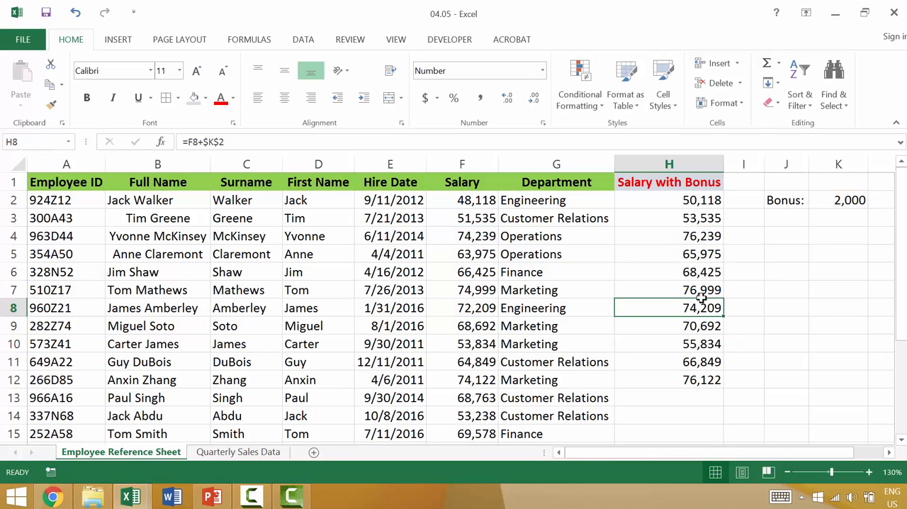
Examine the relative salary reference and the absolute bonus reference in H2's formula against bonus cell K2.
{"action": "double_click", "coordinate": [698, 200]}
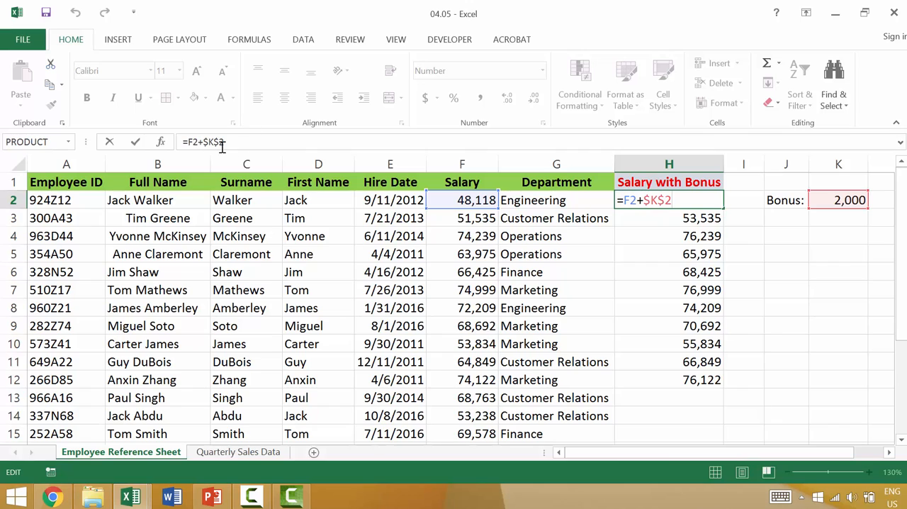
{"action": "left_click", "coordinate": [188, 145]}
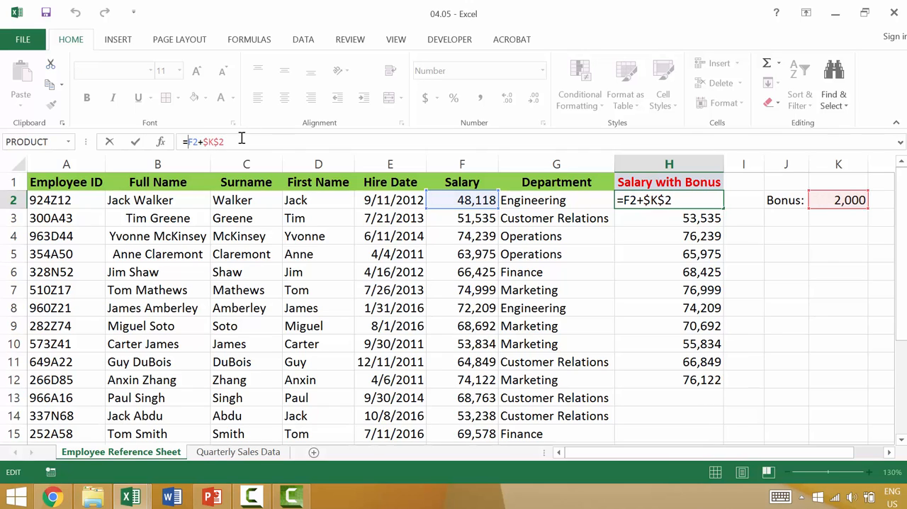
{"action": "key", "text": "Escape"}
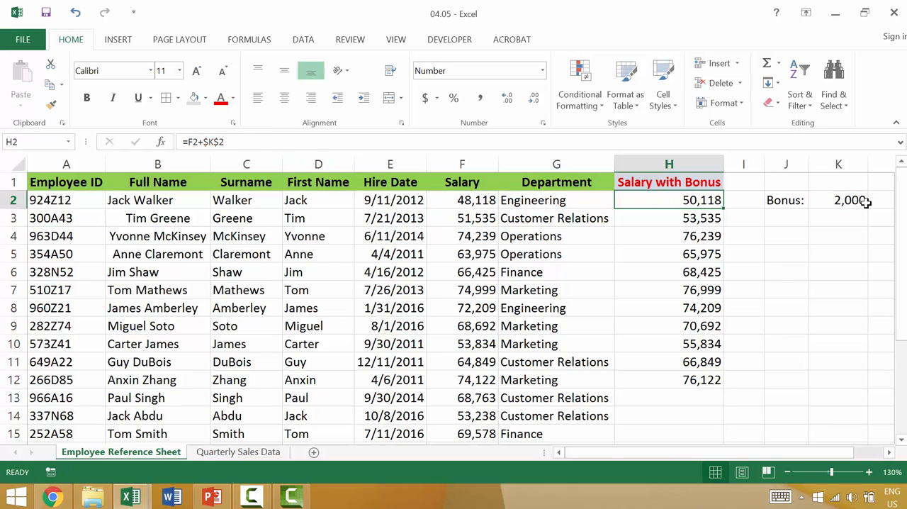
{"action": "left_click", "coordinate": [848, 213]}
{"action": "left_click", "coordinate": [856, 201]}
{"action": "double_click", "coordinate": [711, 200]}
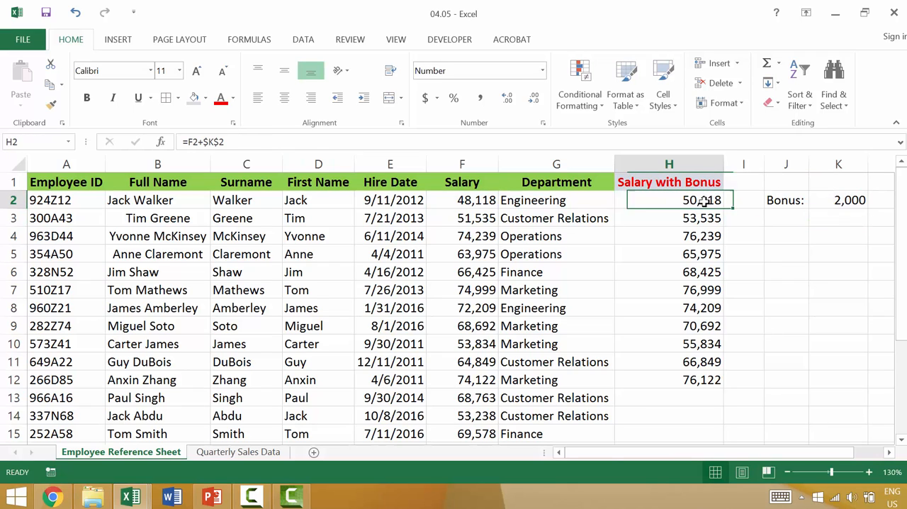
Enter .2 as the bonus in K2 and format the cell as a percentage.
{"action": "left_click", "coordinate": [847, 203]}
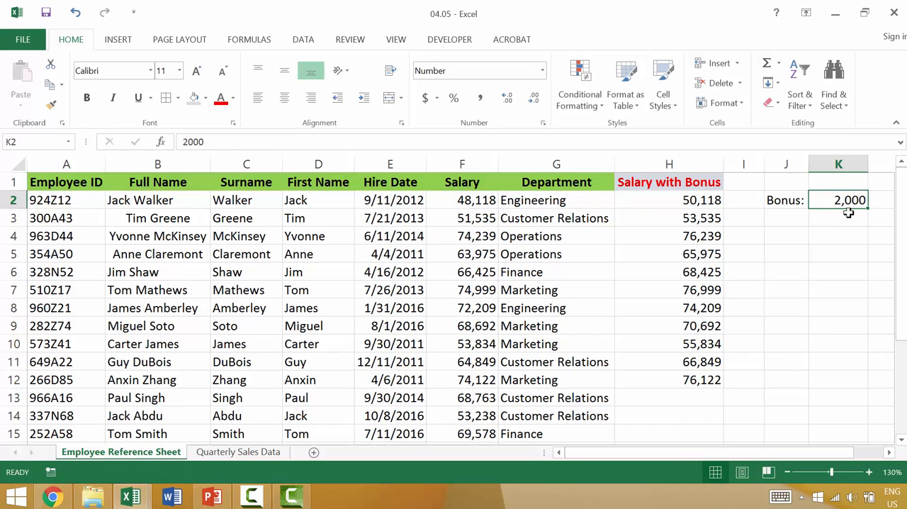
{"action": "type", "text": "."}
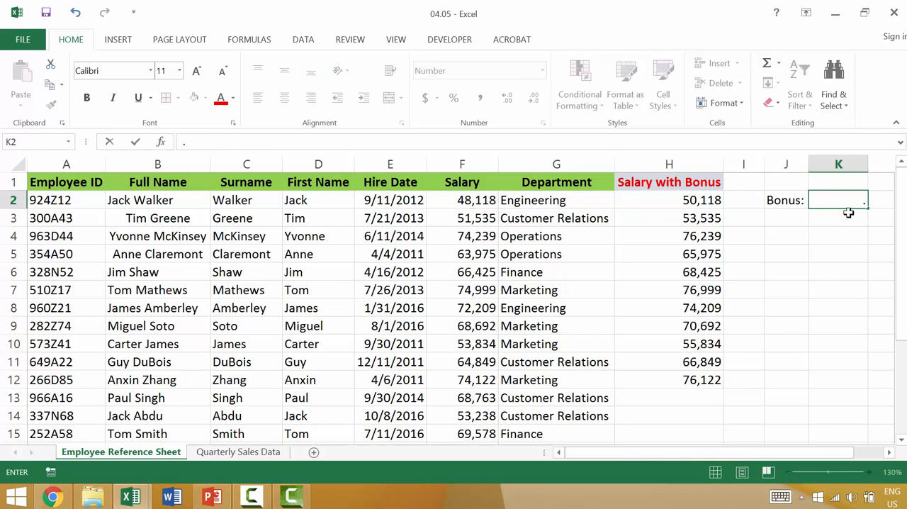
{"action": "type", "text": "2"}
{"action": "key", "text": "Return"}
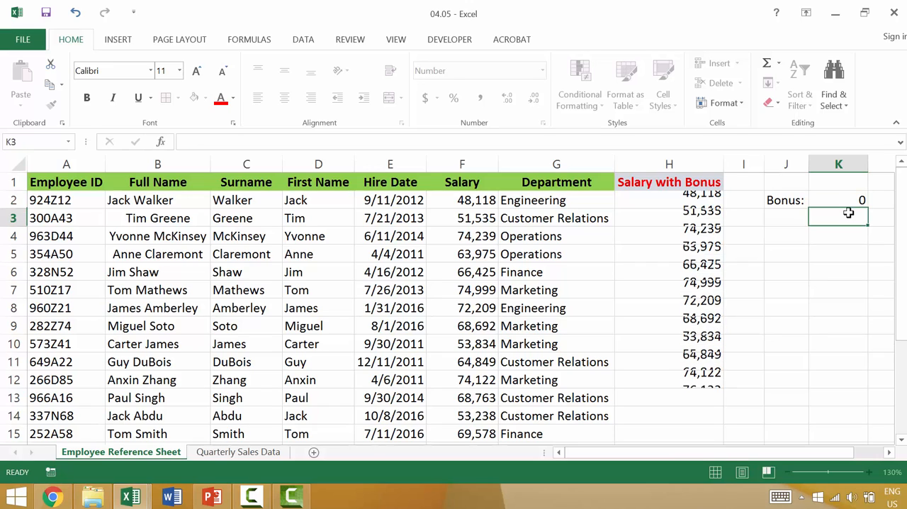
{"action": "key", "text": "Up"}
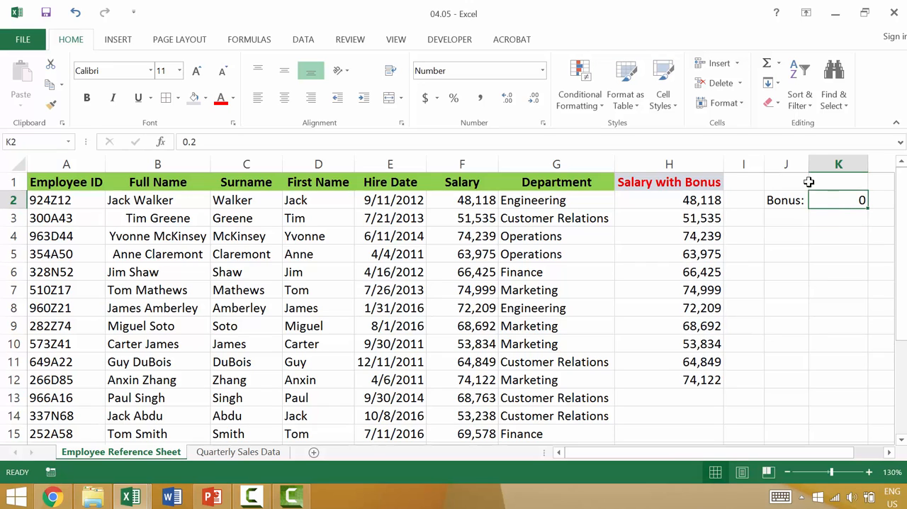
{"action": "left_click", "coordinate": [454, 97]}
Rewrite H2's formula as =F2+F2*K2 so the bonus is a percentage of the salary.
{"action": "left_click", "coordinate": [692, 202]}
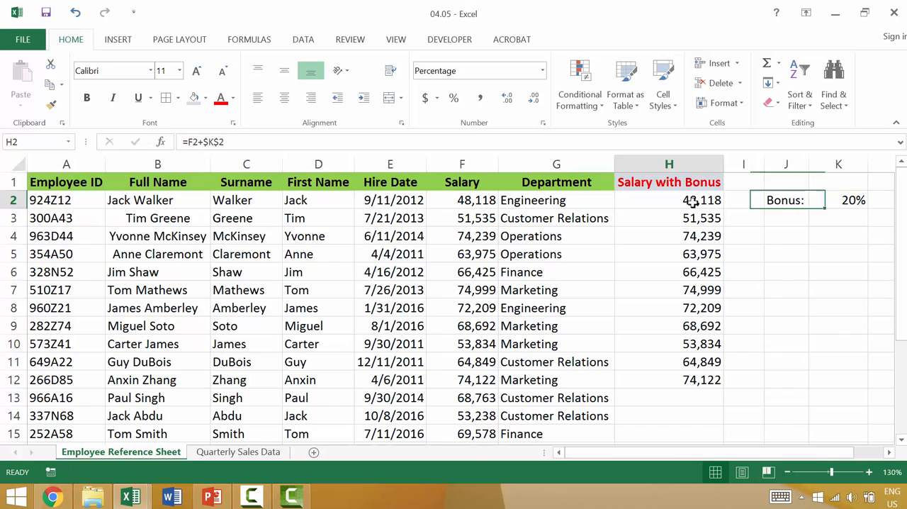
{"action": "left_click", "coordinate": [204, 142]}
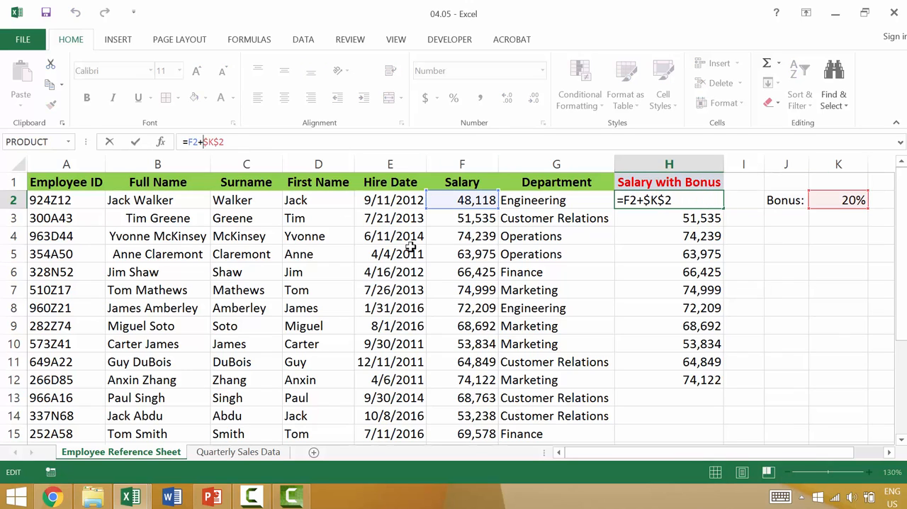
{"action": "key", "text": "Delete"}
{"action": "key", "text": "Delete"}
{"action": "key", "text": "Delete"}
{"action": "key", "text": "Delete"}
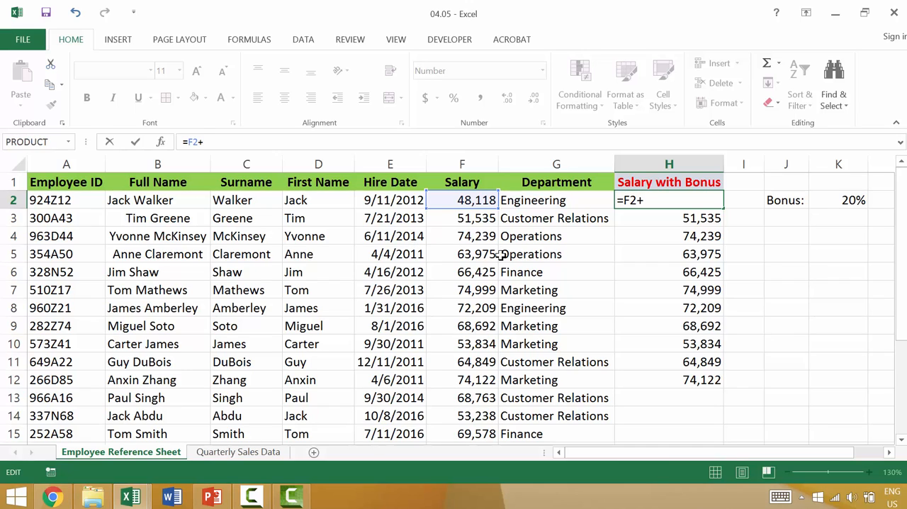
{"action": "left_click", "coordinate": [457, 200]}
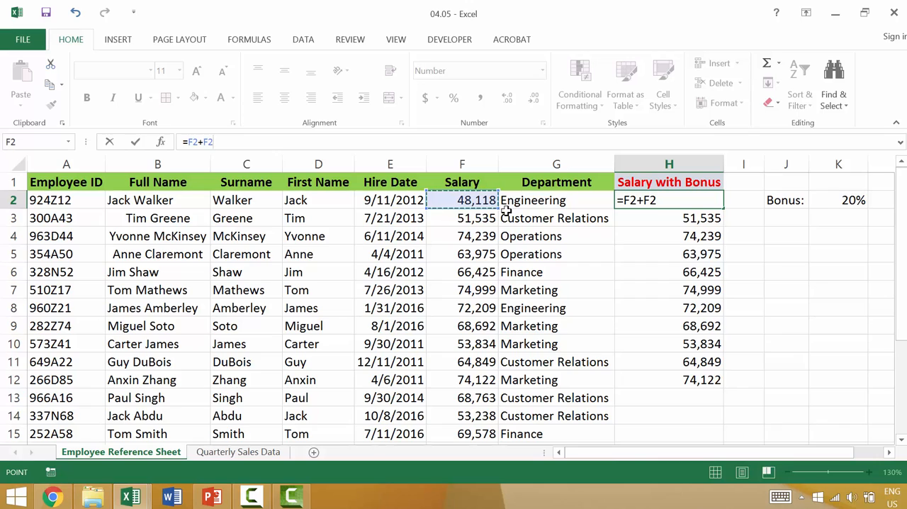
{"action": "type", "text": "*"}
{"action": "left_click", "coordinate": [839, 200]}
{"action": "key", "text": "Return"}
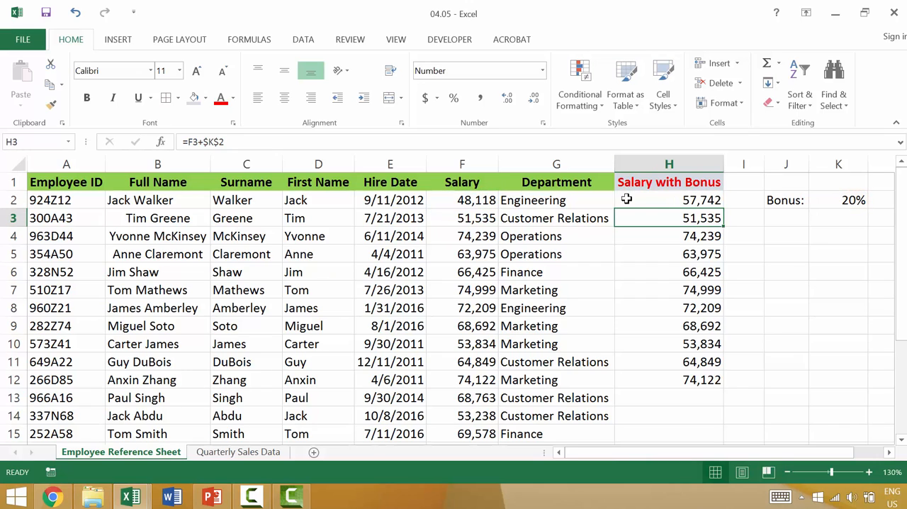
Make the bonus reference in H2 absolute as =F2+F2*$K$2 and fill the formula down through H12.
{"action": "left_click", "coordinate": [700, 201]}
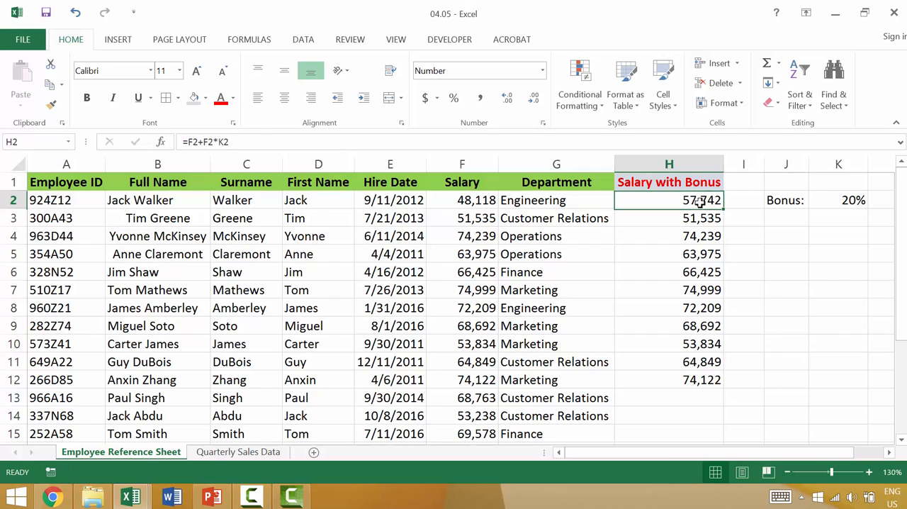
{"action": "left_click", "coordinate": [235, 141]}
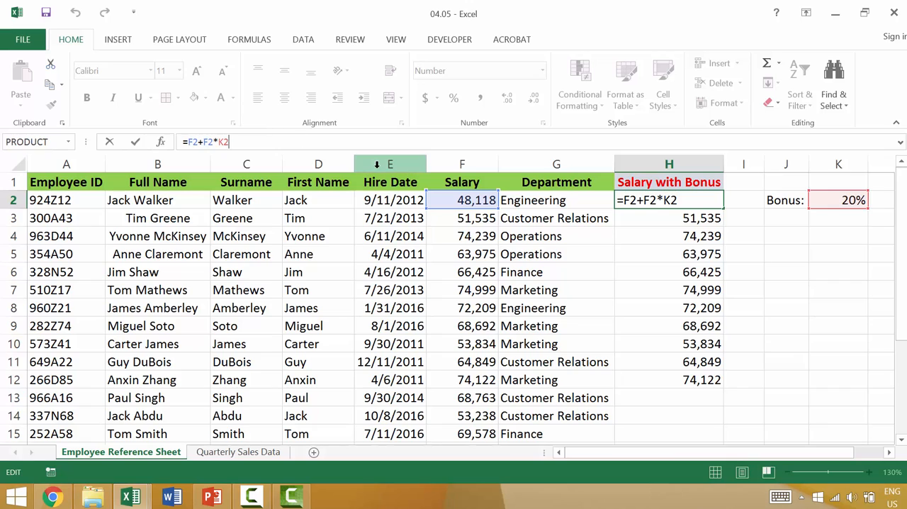
{"action": "key", "text": "F4"}
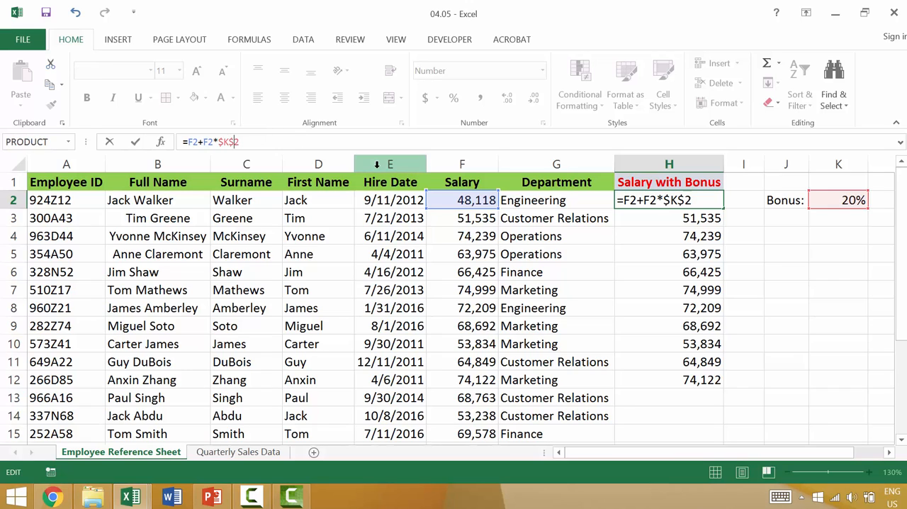
{"action": "key", "text": "ctrl+Return"}
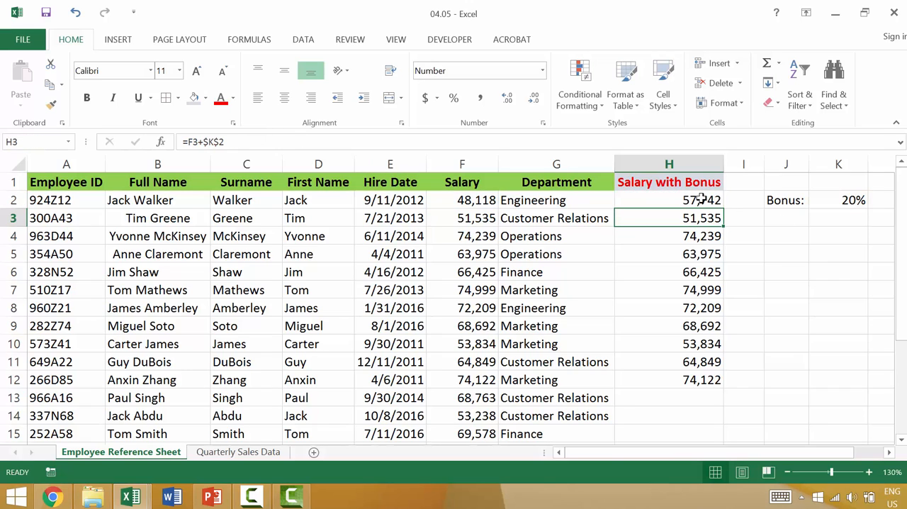
{"action": "left_click_drag", "start_coordinate": [725, 204], "coordinate": [723, 385]}
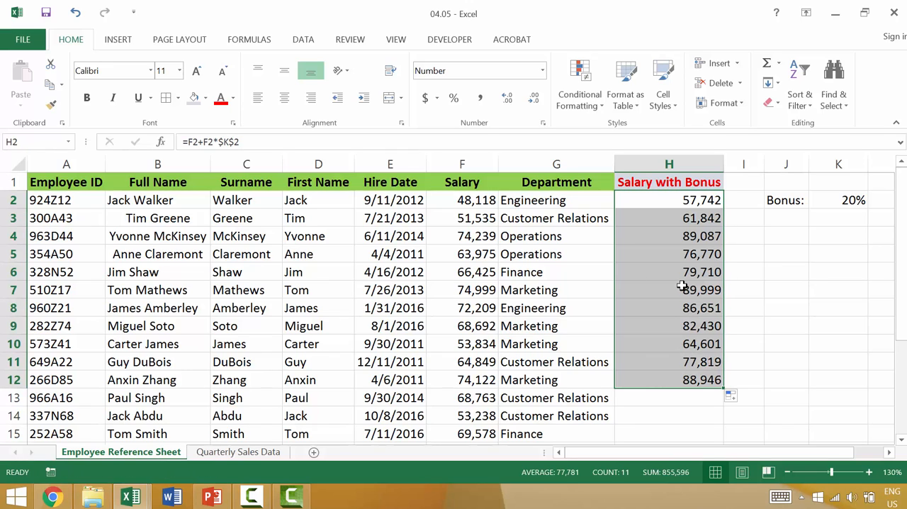
{"action": "left_click", "coordinate": [196, 142]}
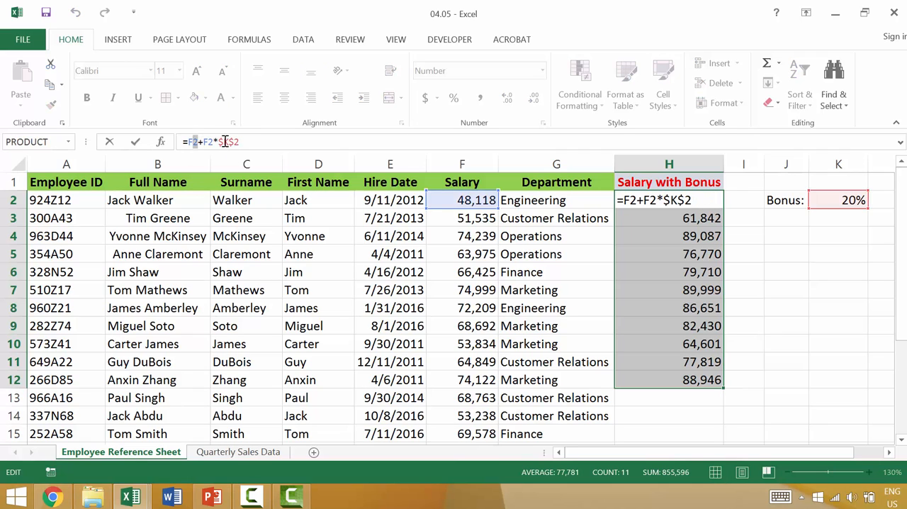
{"action": "left_click_drag", "start_coordinate": [219, 142], "coordinate": [240, 142]}
{"action": "left_click", "coordinate": [244, 453]}
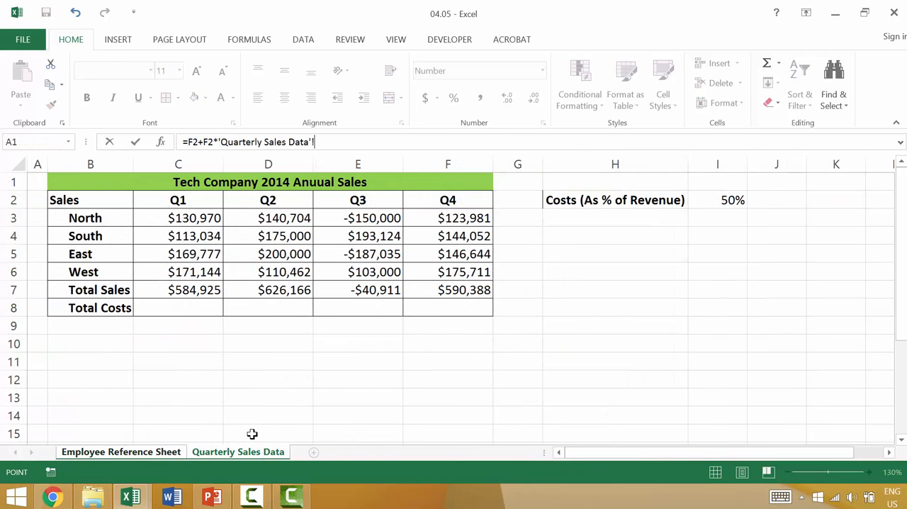
{"action": "left_click", "coordinate": [213, 290]}
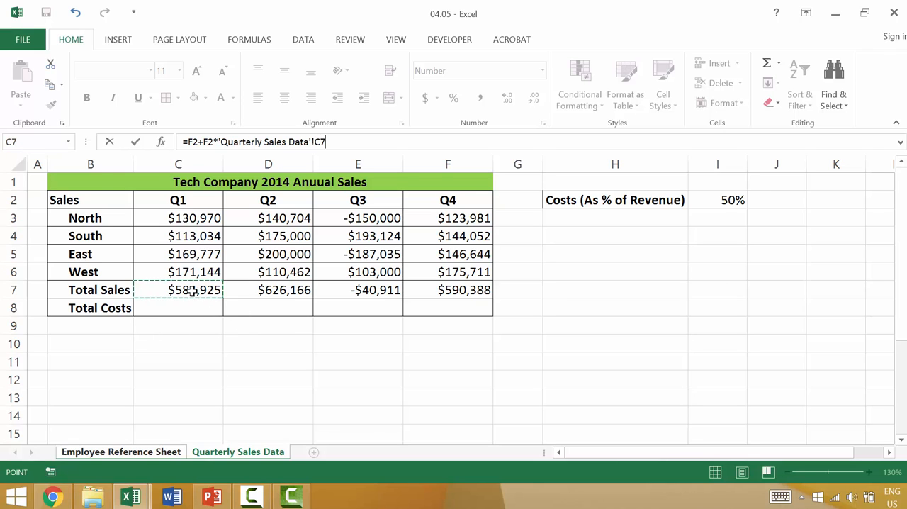
{"action": "key", "text": "Escape"}
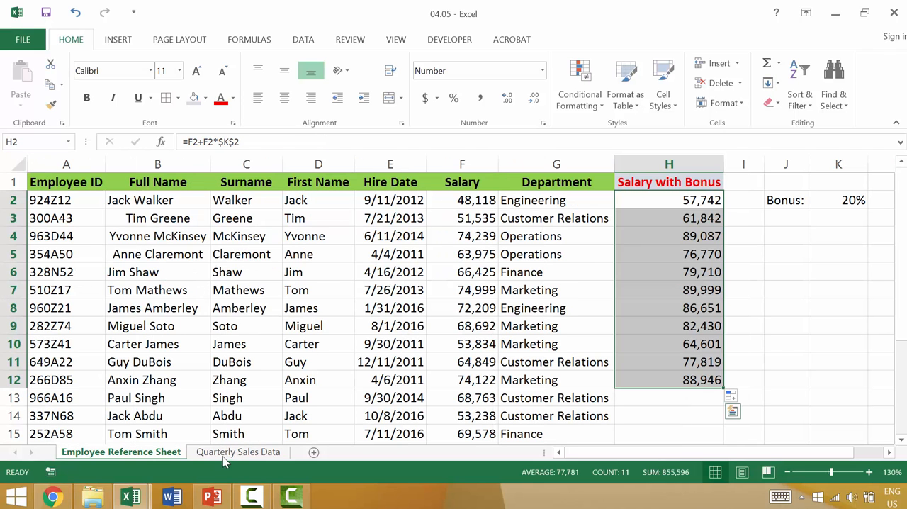
On the Quarterly Sales Data sheet, calculate Q1's total costs in C8 with the formula =C7*I2.
{"action": "left_click", "coordinate": [226, 454]}
{"action": "left_click", "coordinate": [190, 289]}
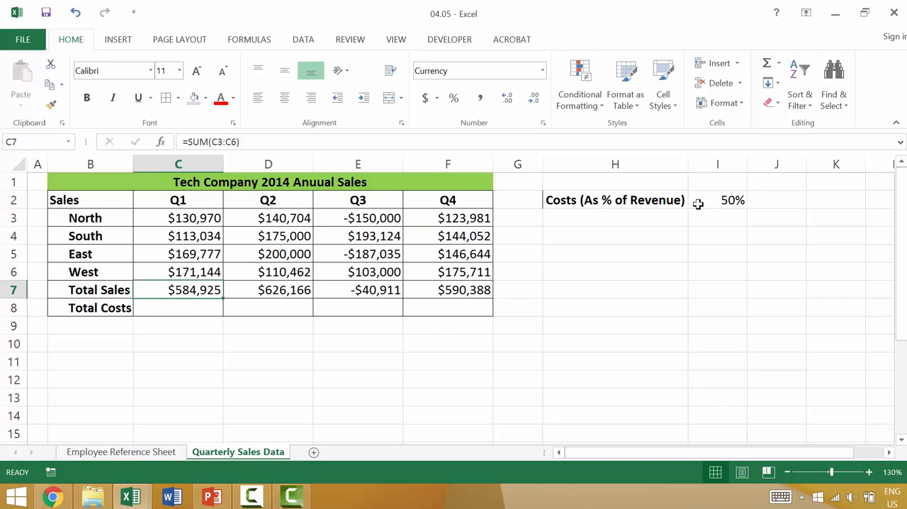
{"action": "left_click", "coordinate": [199, 309]}
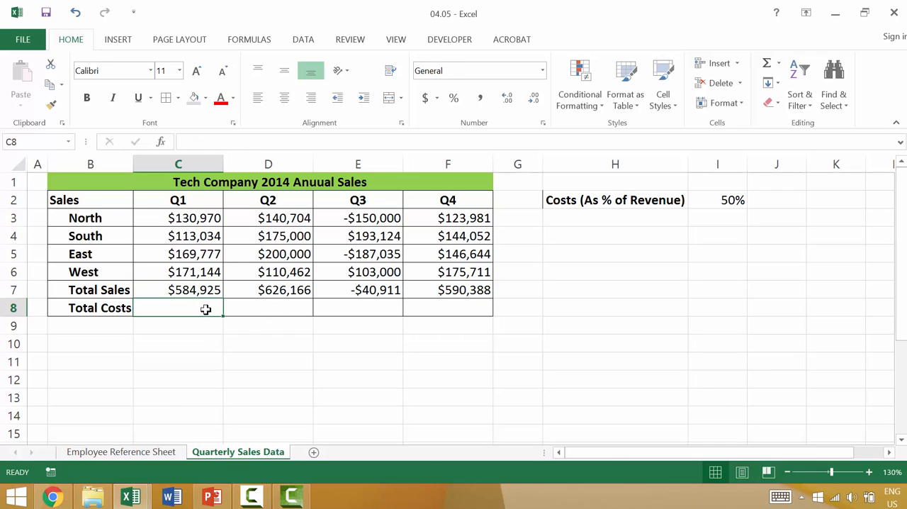
{"action": "type", "text": "="}
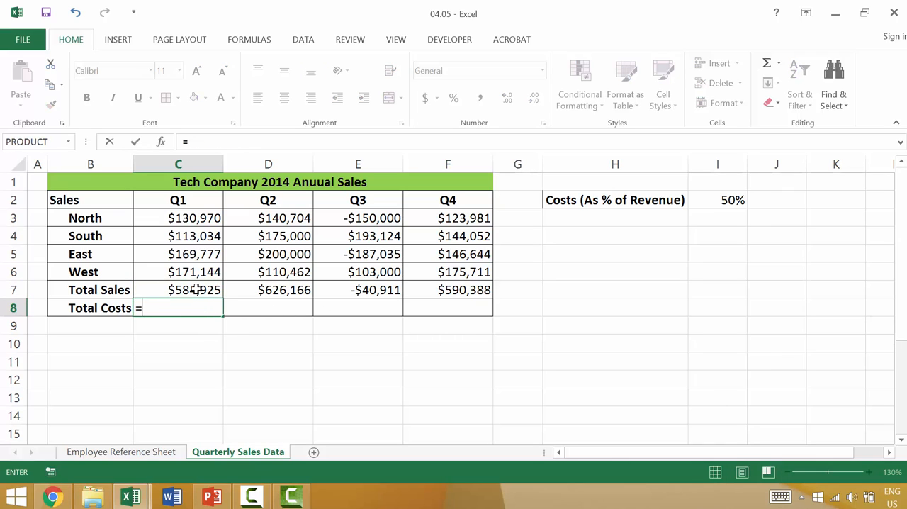
{"action": "left_click", "coordinate": [196, 290]}
{"action": "type", "text": "*"}
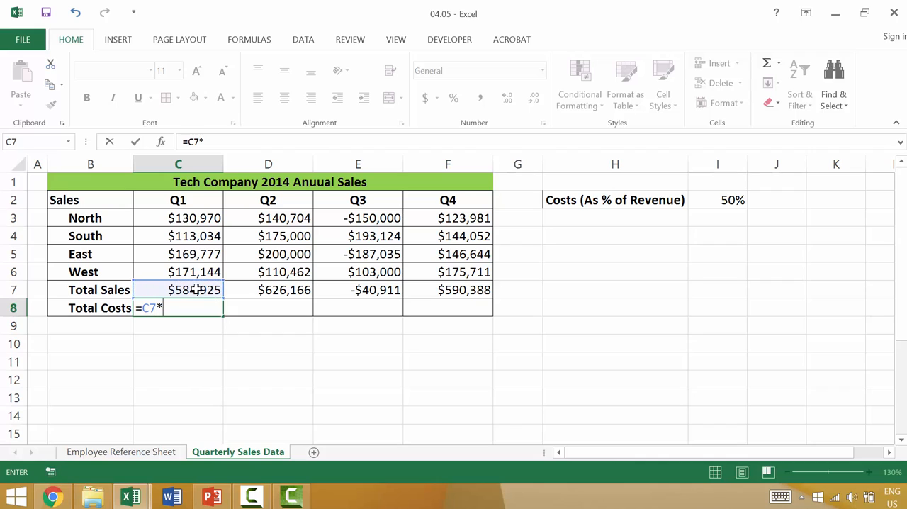
{"action": "left_click", "coordinate": [730, 200]}
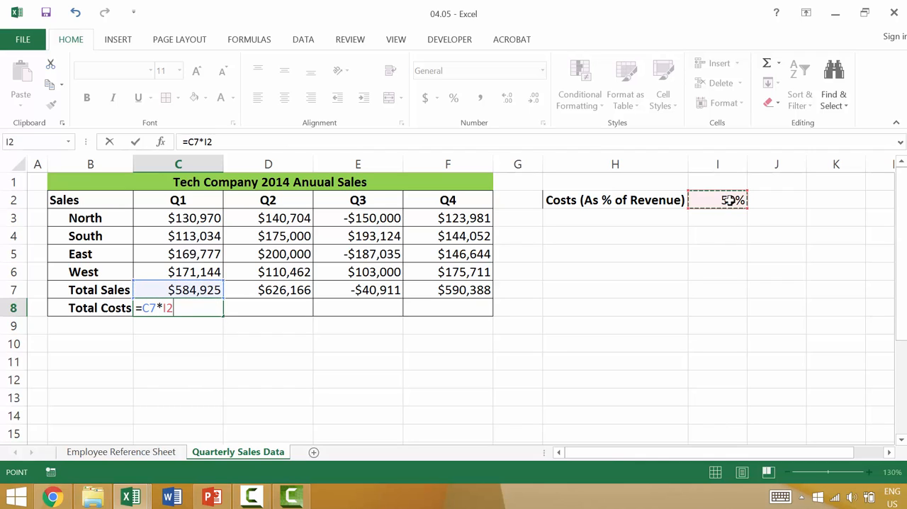
{"action": "key", "text": "Return"}
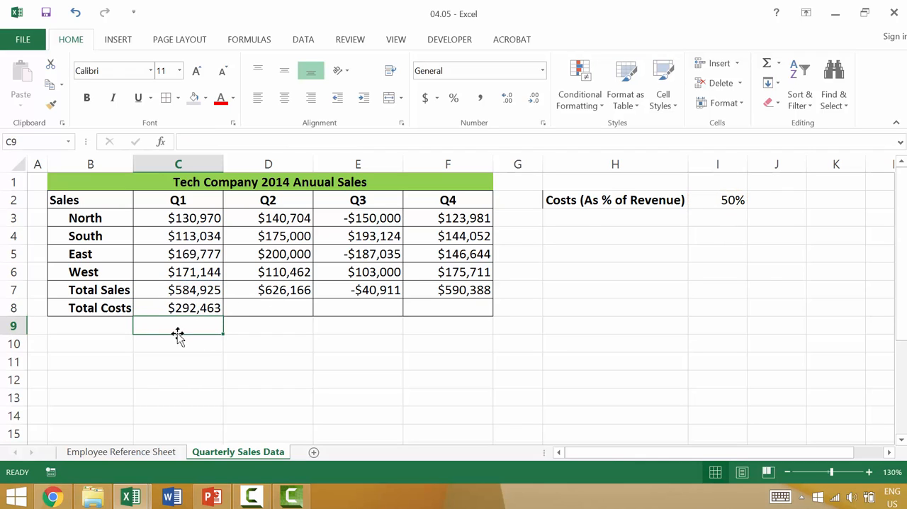
Fill the total costs formula from C8 across through F8 and inspect the cell references in D8, E8 and F8.
{"action": "left_click", "coordinate": [216, 310]}
{"action": "left_click_drag", "start_coordinate": [223, 315], "coordinate": [489, 316]}
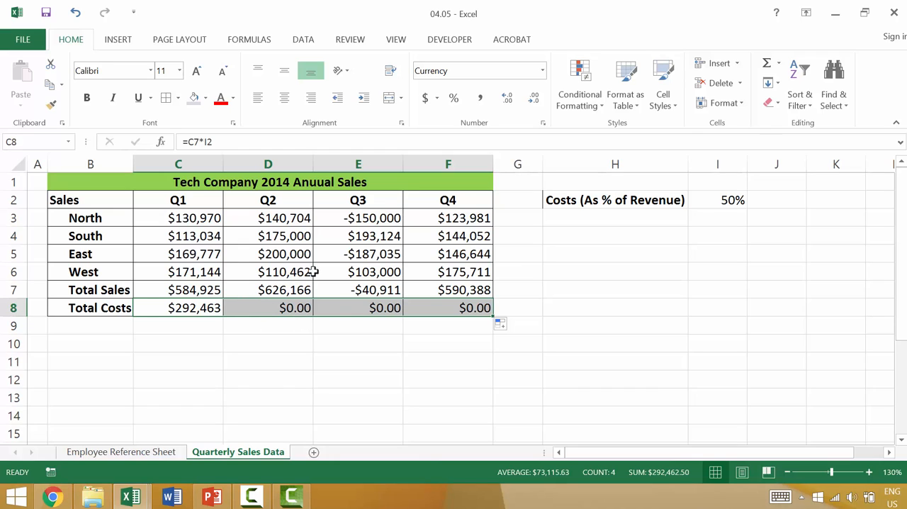
{"action": "left_click", "coordinate": [276, 314]}
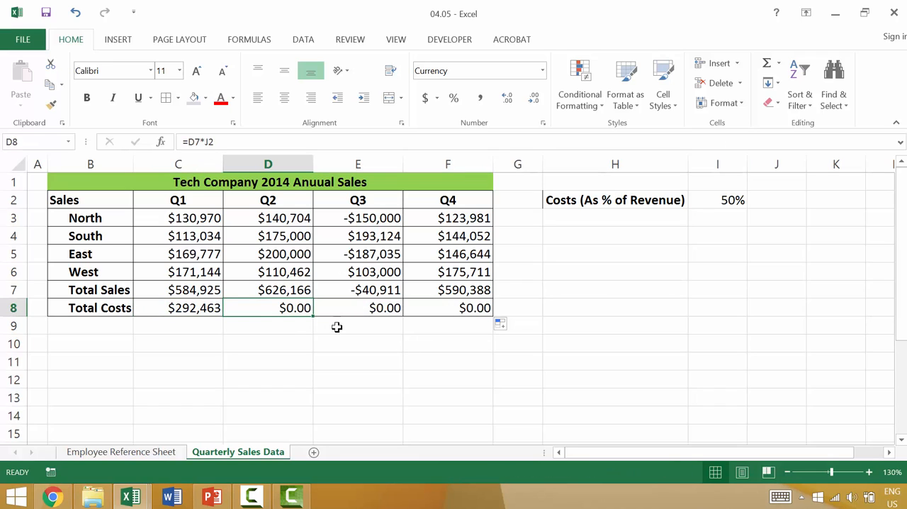
{"action": "double_click", "coordinate": [300, 310]}
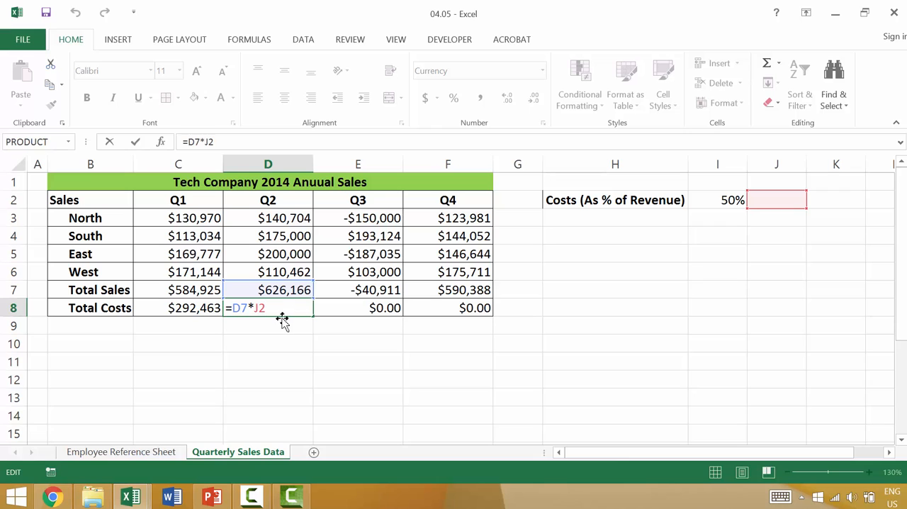
{"action": "key", "text": "Tab"}
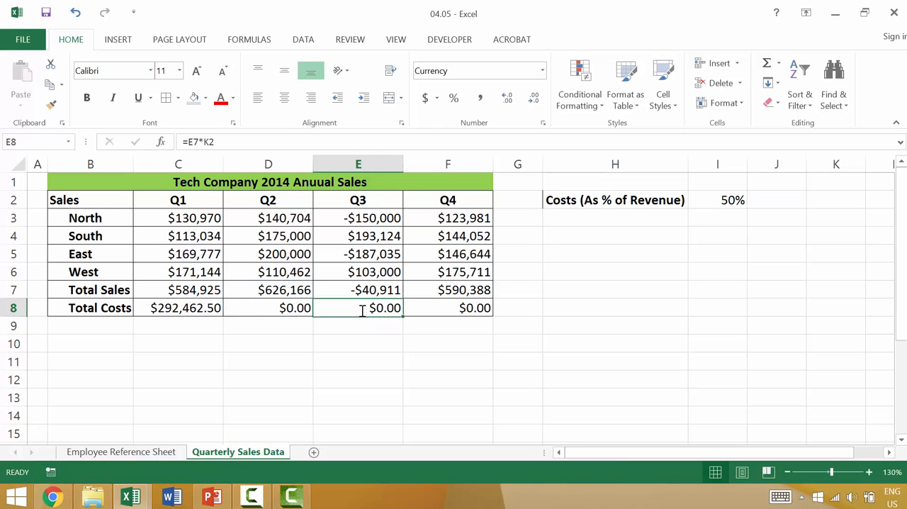
{"action": "double_click", "coordinate": [359, 314]}
{"action": "key", "text": "Tab"}
{"action": "double_click", "coordinate": [441, 301]}
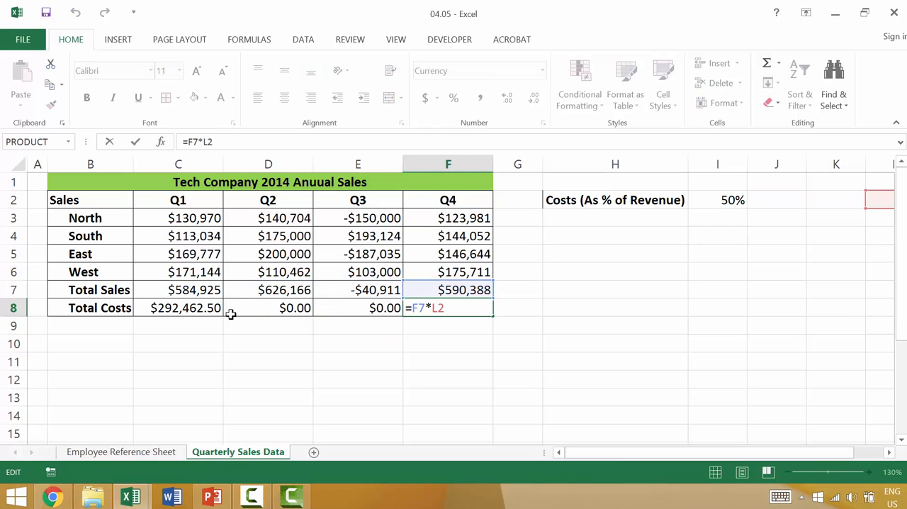
Try making the cost percentage reference in Q2's total costs formula absolute as =D7*$J$2.
{"action": "left_click", "coordinate": [256, 304]}
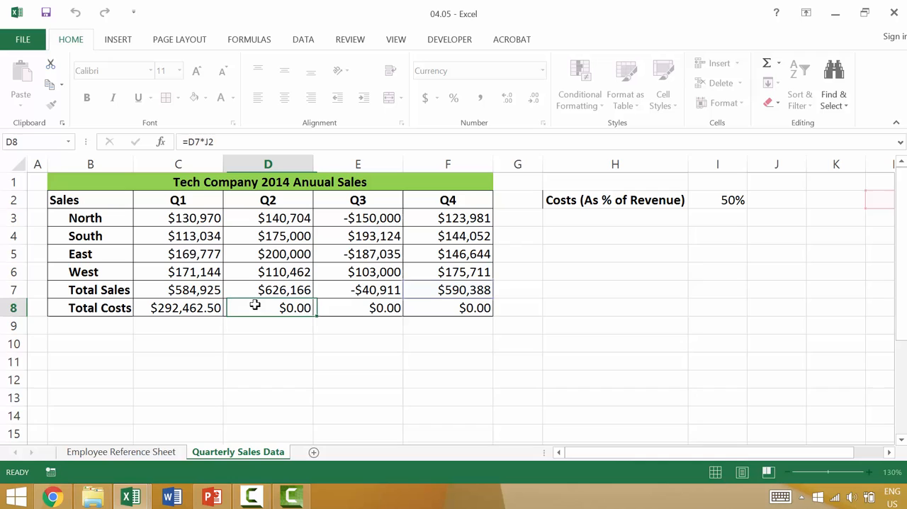
{"action": "left_click", "coordinate": [209, 141]}
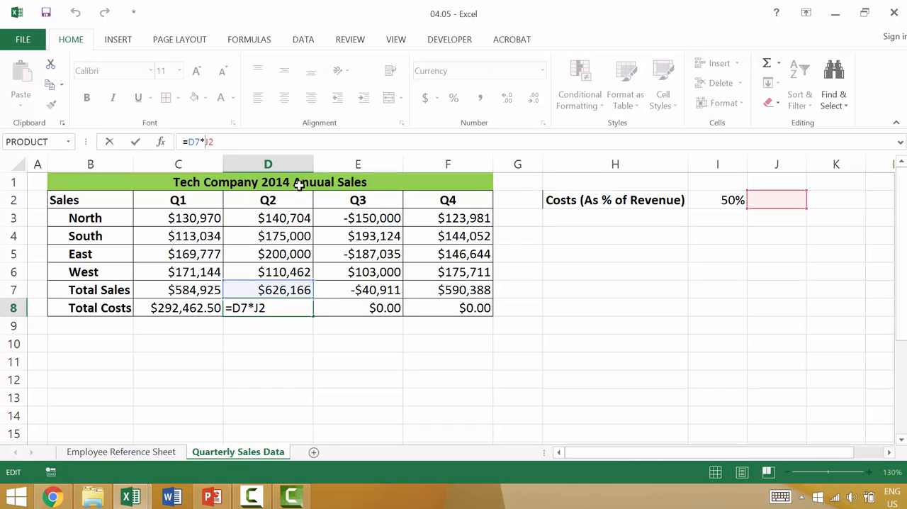
{"action": "type", "text": "$"}
{"action": "key", "text": "Right"}
{"action": "type", "text": "$"}
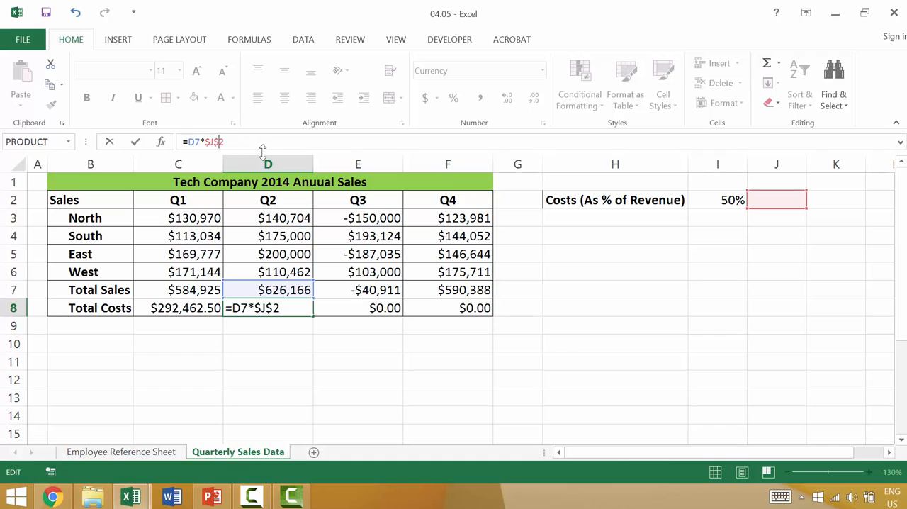
{"action": "key", "text": "Return"}
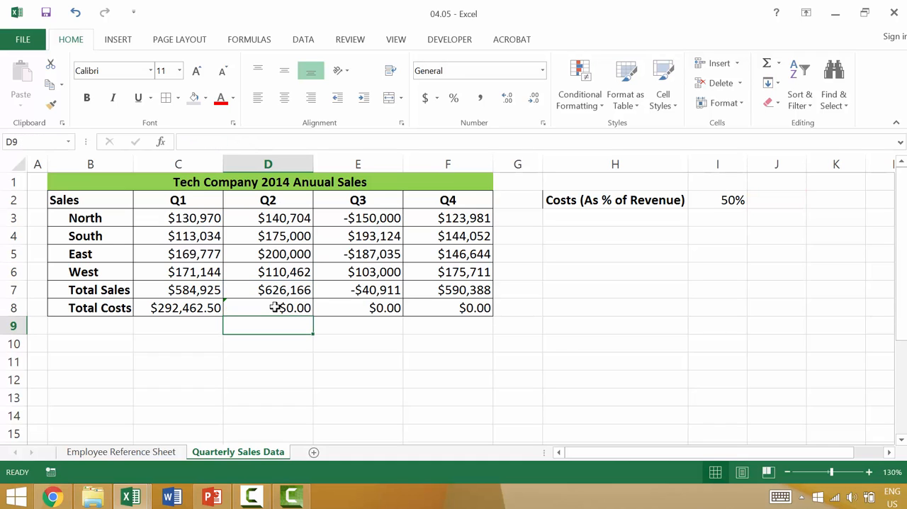
{"action": "left_click", "coordinate": [299, 308]}
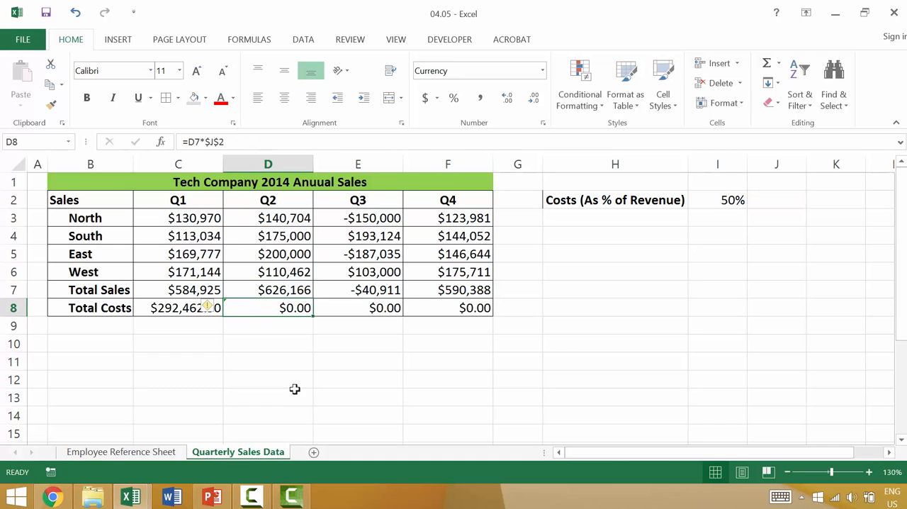
{"action": "key", "text": "BackSpace"}
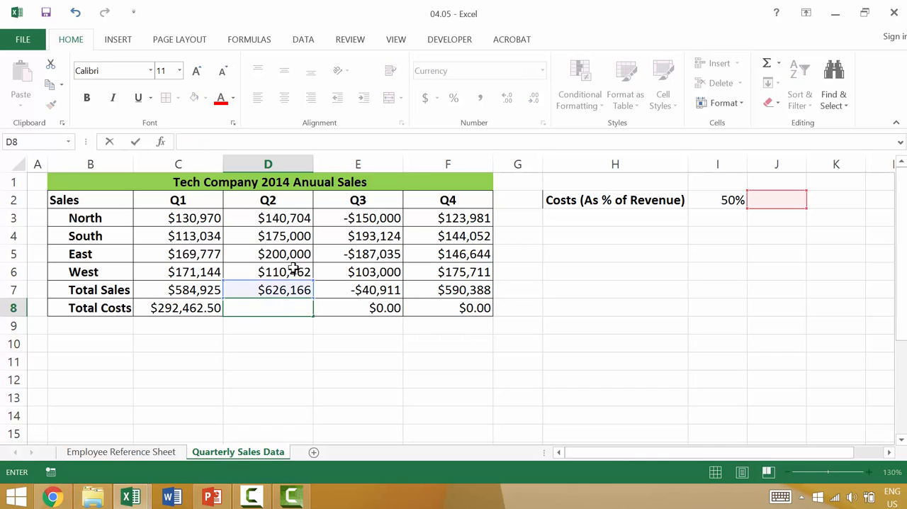
{"action": "key", "text": "Escape"}
Make the cost percentage reference in C8 absolute as =C7*$I$2 and fill the formula across through F8.
{"action": "key", "text": "Left"}
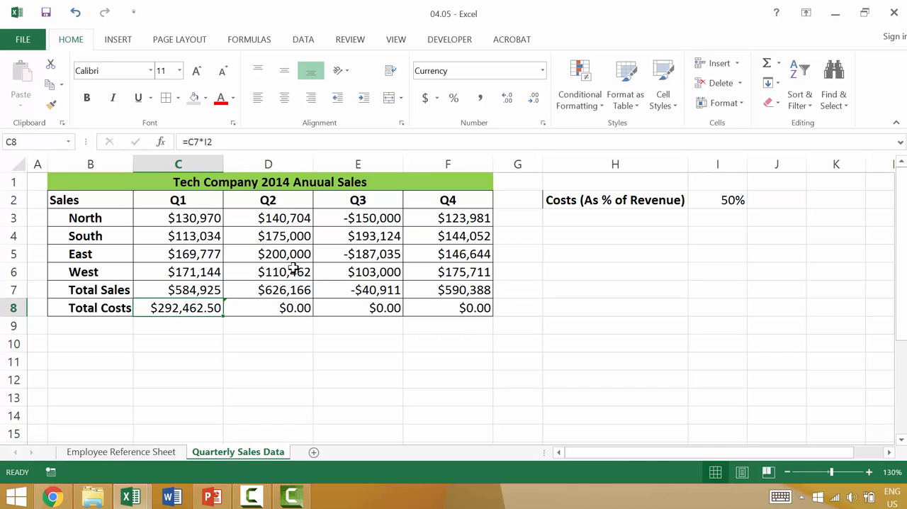
{"action": "left_click", "coordinate": [206, 143]}
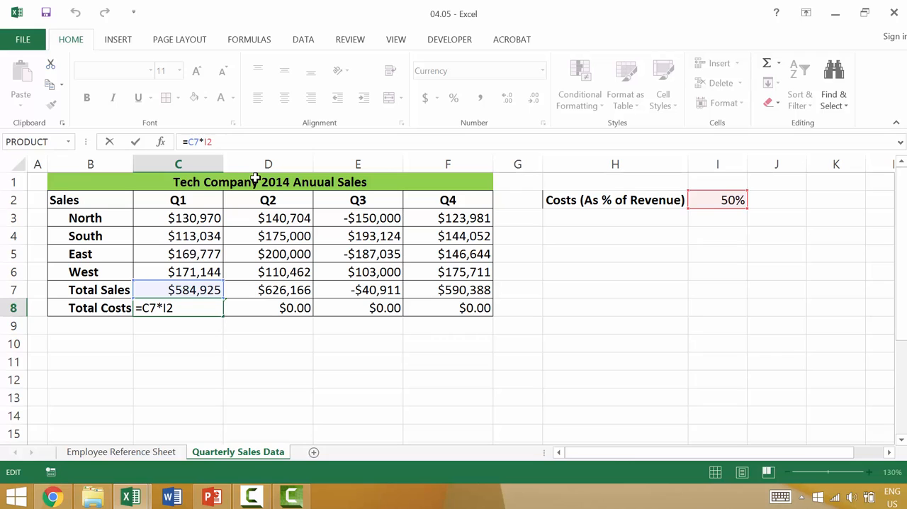
{"action": "type", "text": "$$"}
{"action": "key", "text": "Return"}
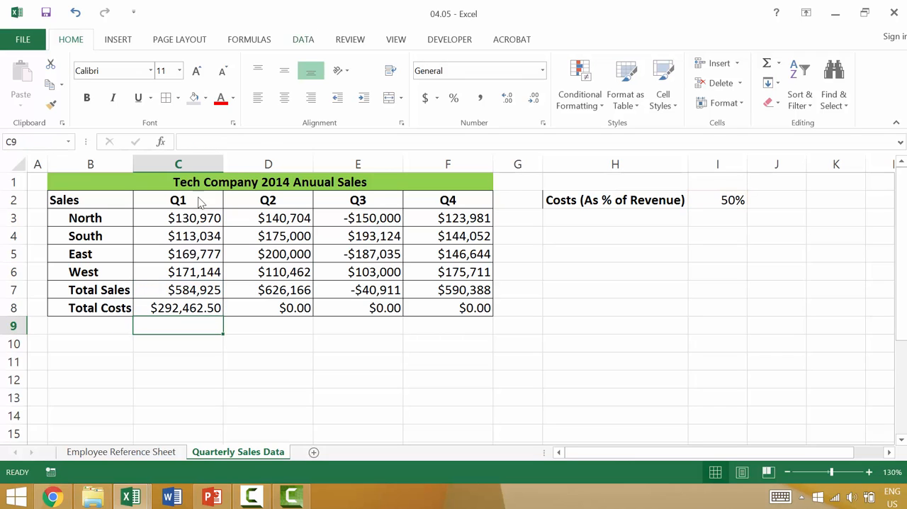
{"action": "left_click", "coordinate": [213, 312]}
{"action": "left_click_drag", "start_coordinate": [244, 318], "coordinate": [489, 312]}
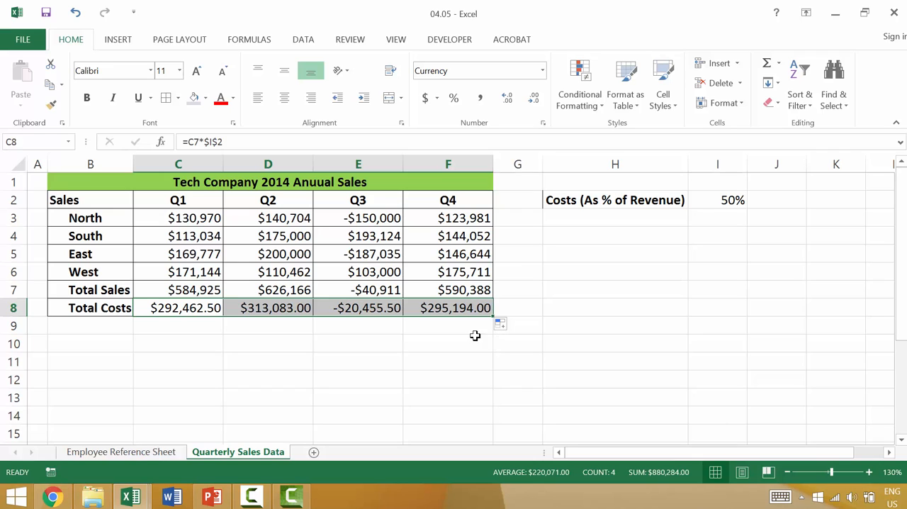
Highlight column C and row 8 to examine the column and row that locate cell C8.
{"action": "left_click", "coordinate": [204, 312]}
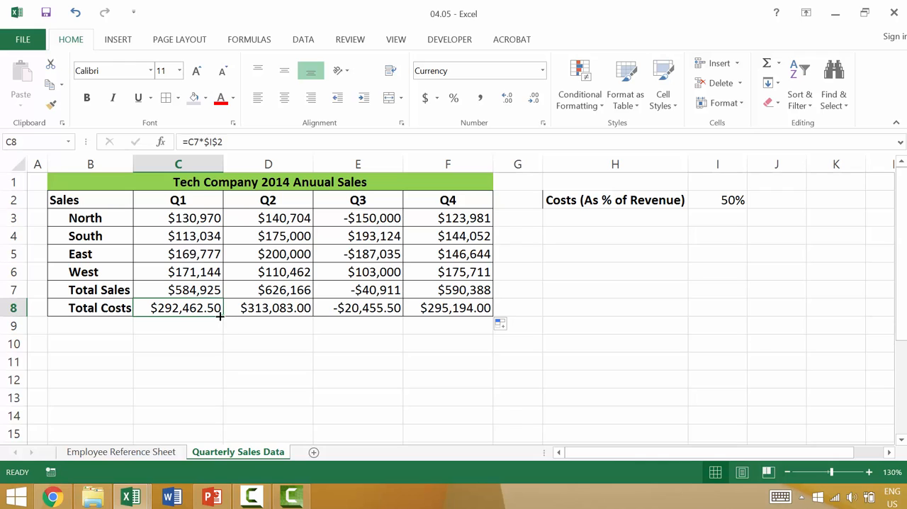
{"action": "left_click", "coordinate": [205, 156]}
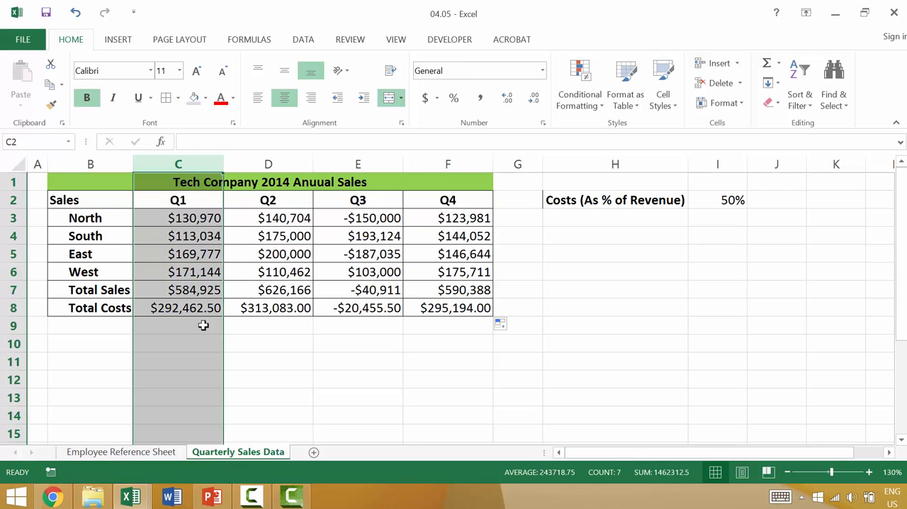
{"action": "left_click", "coordinate": [17, 307]}
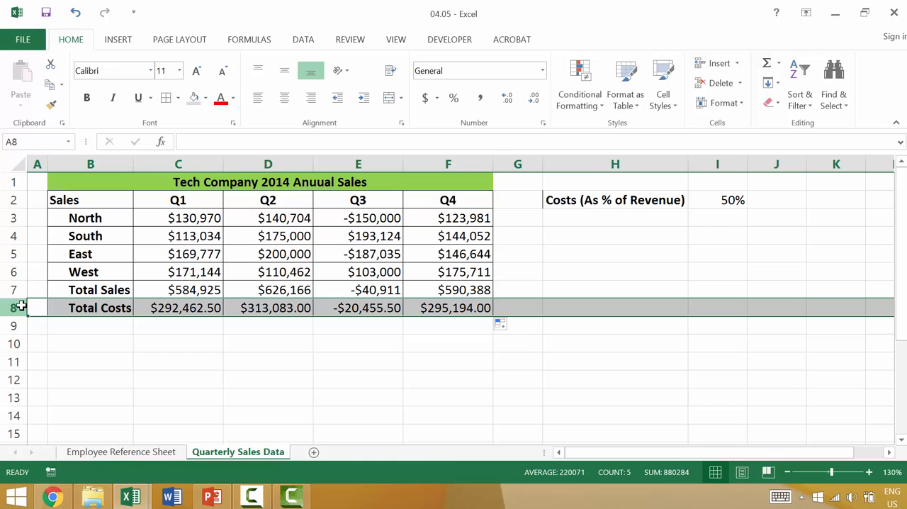
{"action": "left_click", "coordinate": [207, 327]}
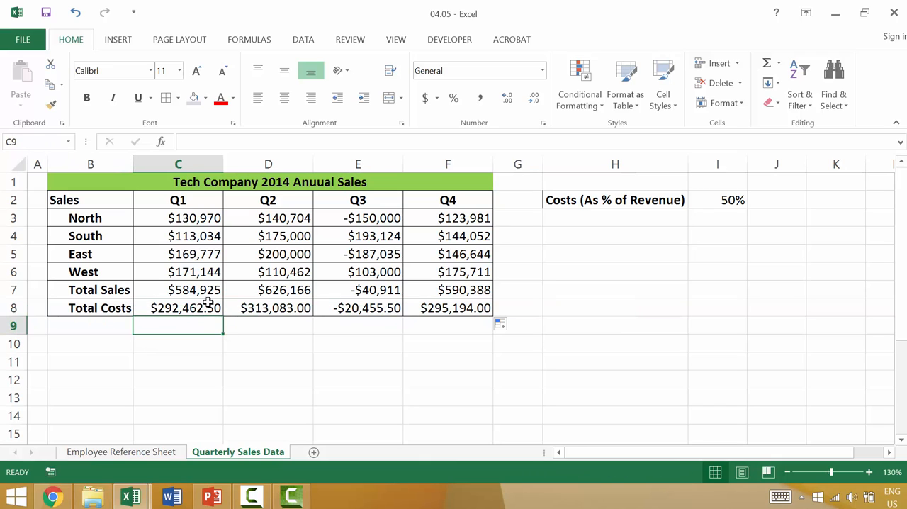
Open Q1's total costs formula in C8 for editing at its absolute $I$2 reference.
{"action": "left_click", "coordinate": [210, 311]}
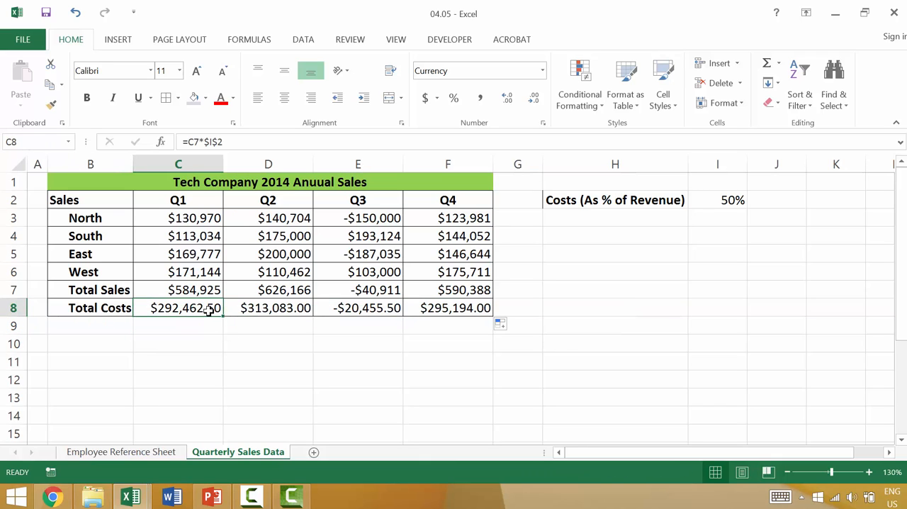
{"action": "double_click", "coordinate": [210, 312]}
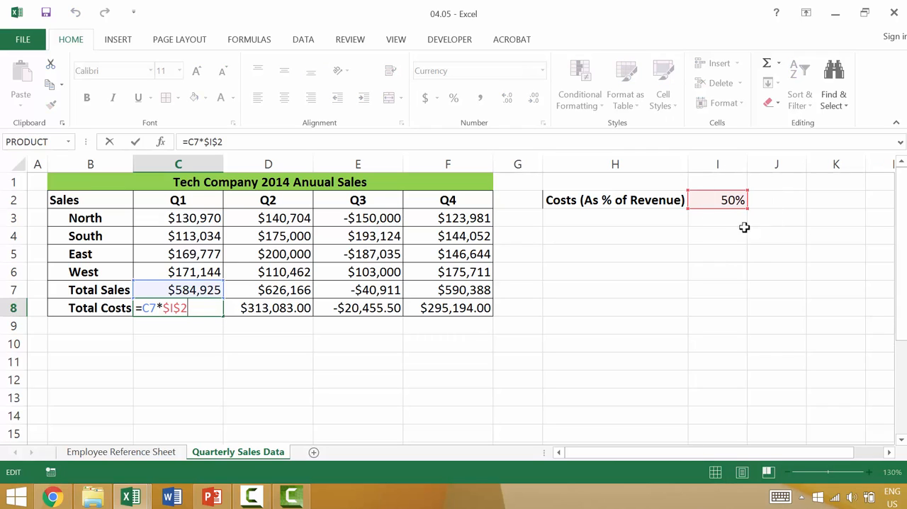
{"action": "left_click", "coordinate": [205, 142]}
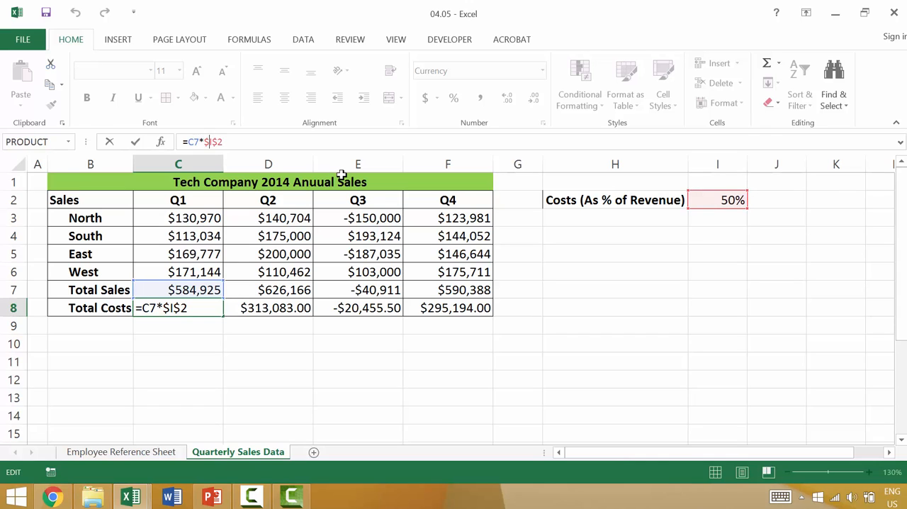